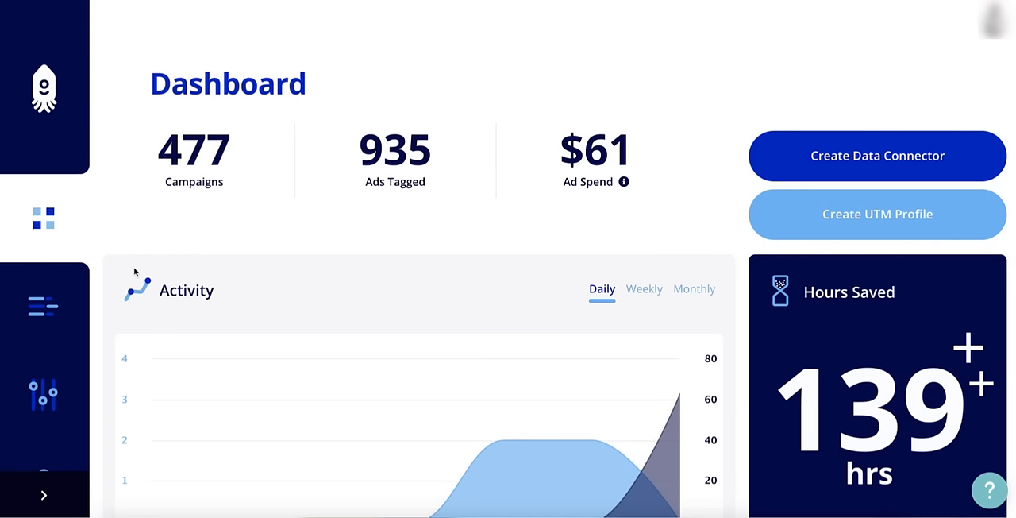
Start a new UTM profile with Dynamic UTM Parameters enabled and name it dynamic_profile
scroll(46, 342, "down", 3)
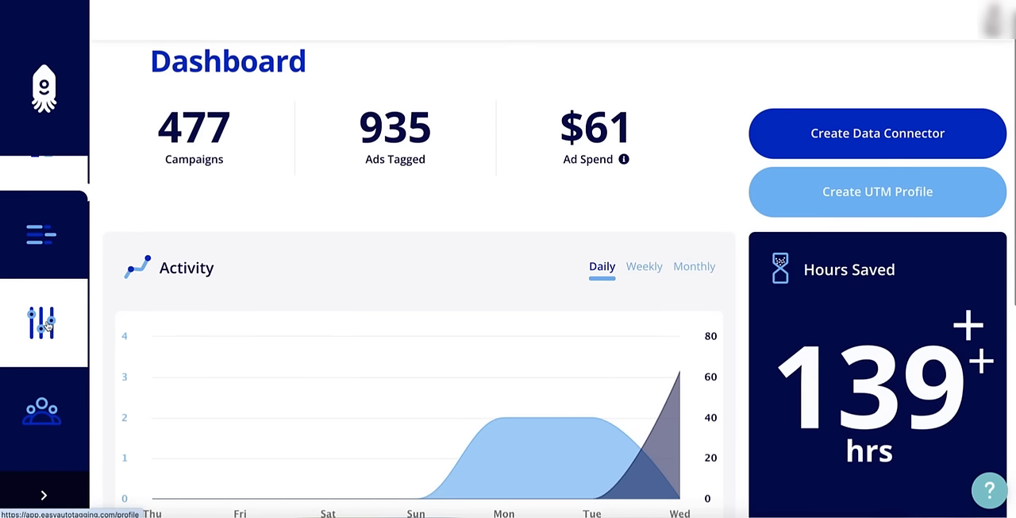
left_click(48, 326)
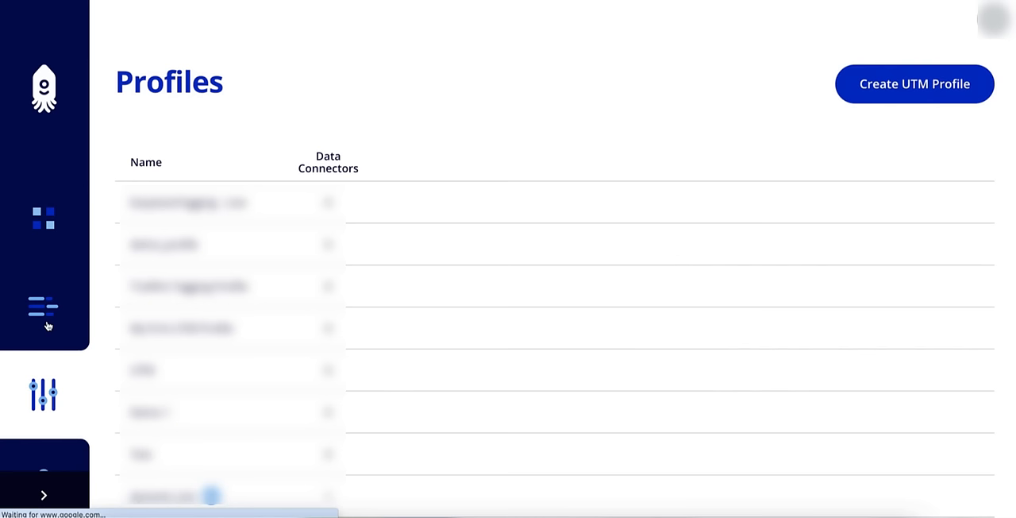
left_click(920, 84)
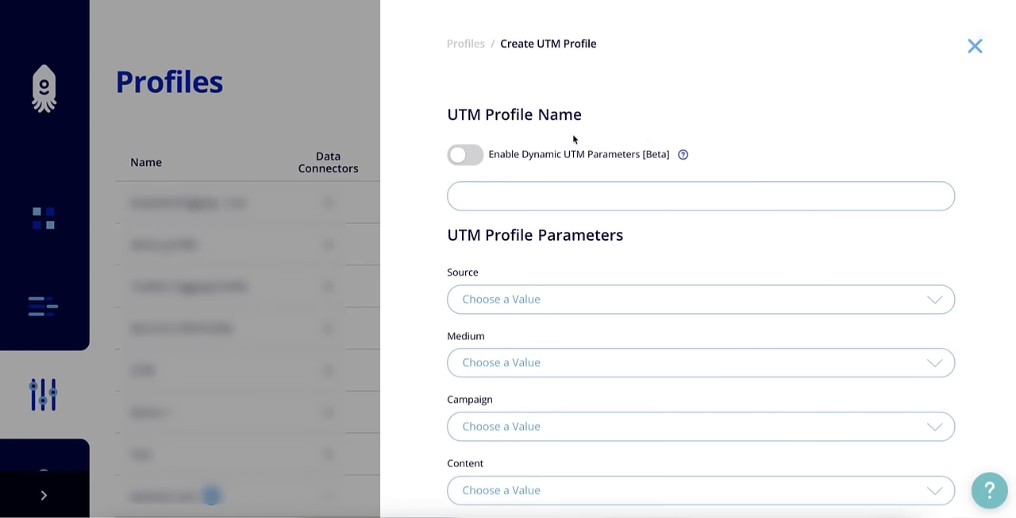
left_click(461, 163)
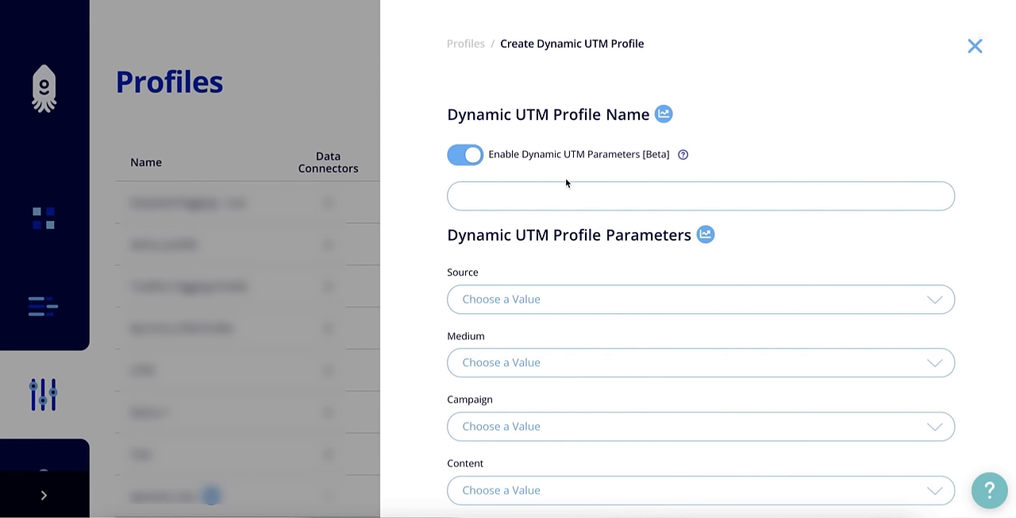
type("dynamic_profile")
Set the profile's Source parameter to {{site_source_name}} and its Medium parameter to {{placement}}
scroll(637, 234, "down", 1)
left_click(599, 234)
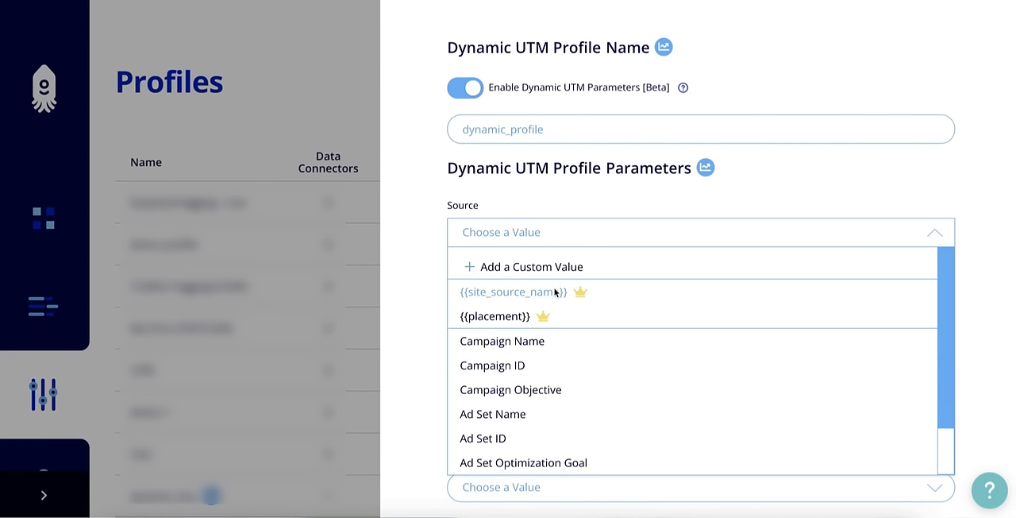
left_click(555, 292)
scroll(587, 266, "down", 1)
left_click(575, 252)
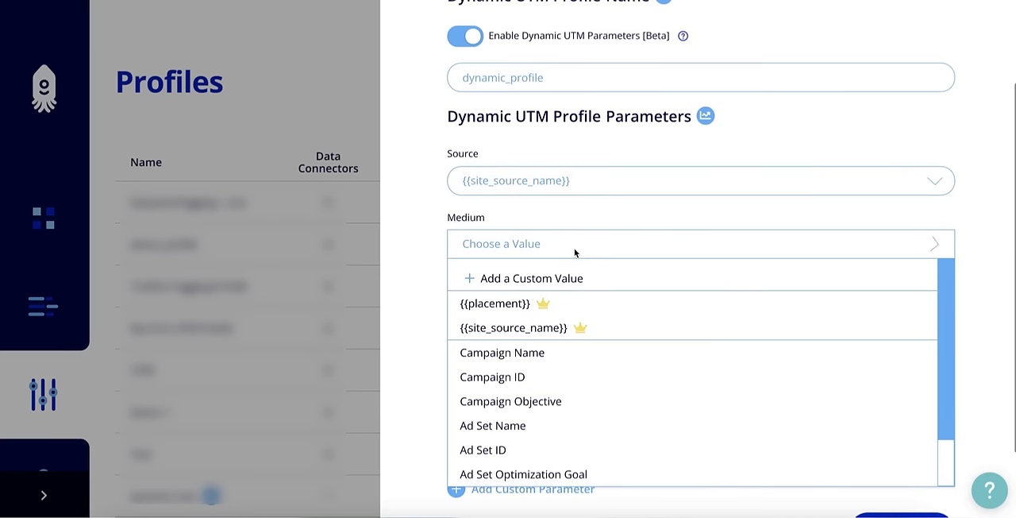
left_click(526, 309)
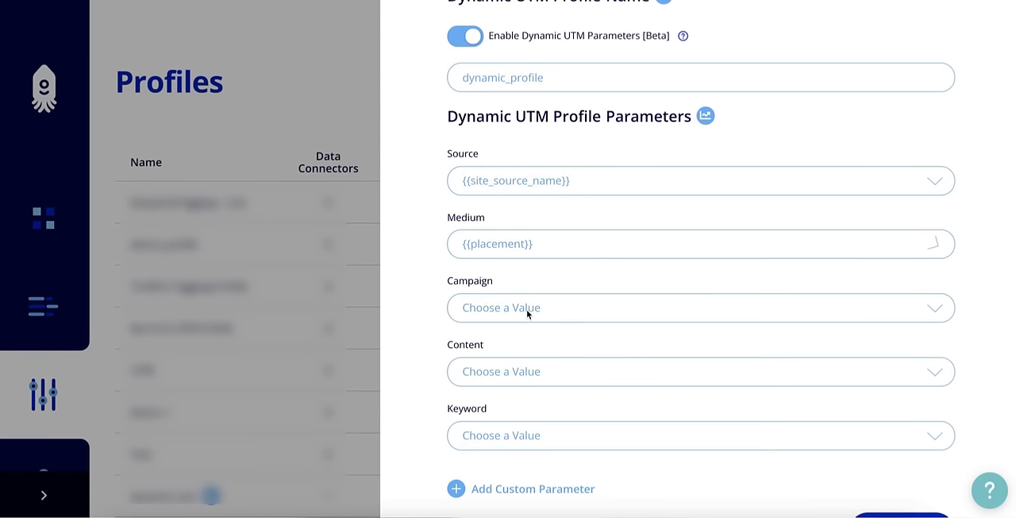
Set the profile's Campaign parameter to Campaign Name and its Content parameter to Ad Name
scroll(601, 288, "down", 1)
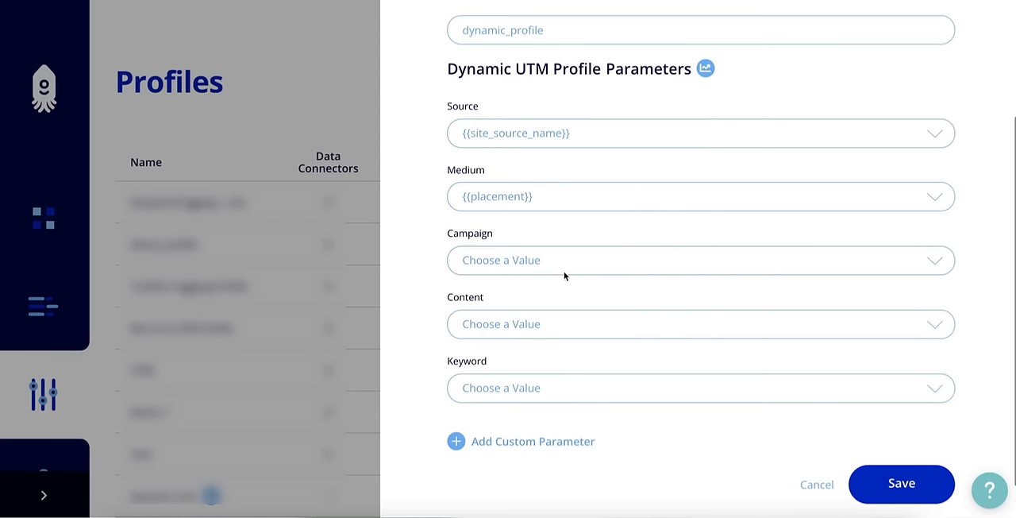
left_click(565, 270)
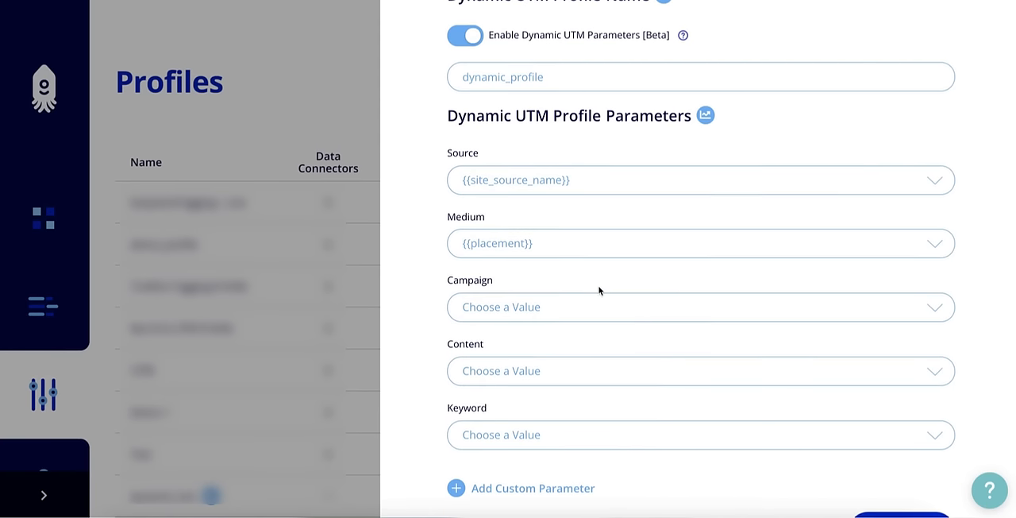
scroll(599, 291, "down", 1)
left_click(565, 273)
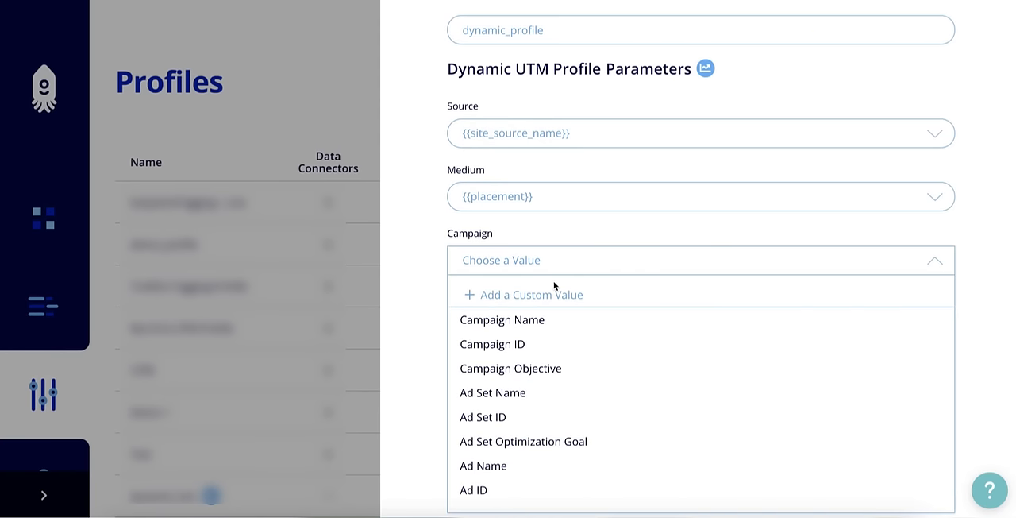
left_click(529, 320)
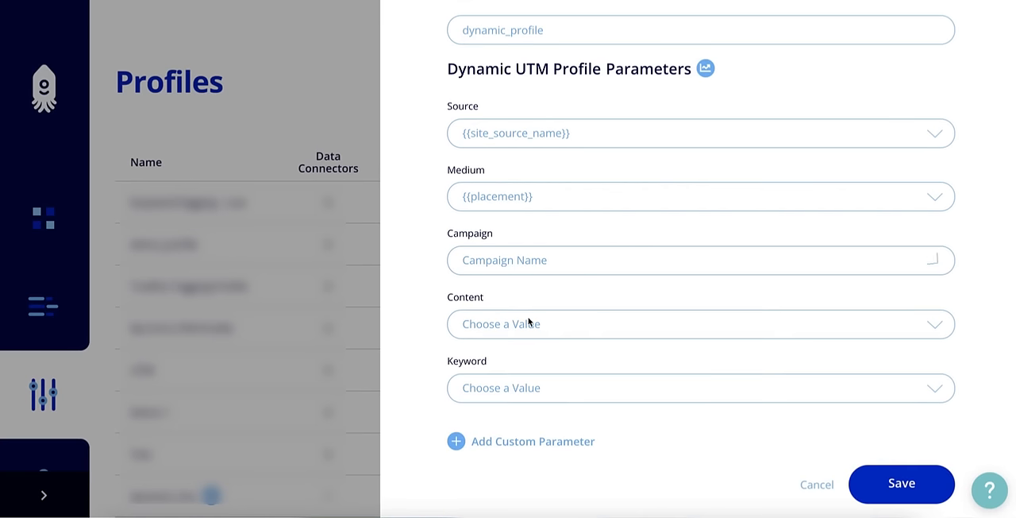
left_click(543, 327)
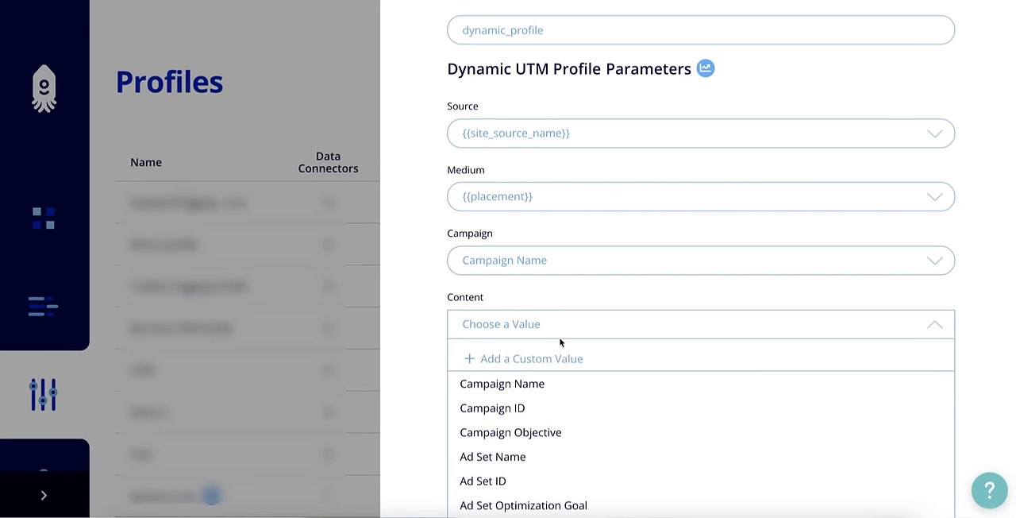
scroll(519, 456, "down", 1)
left_click(487, 489)
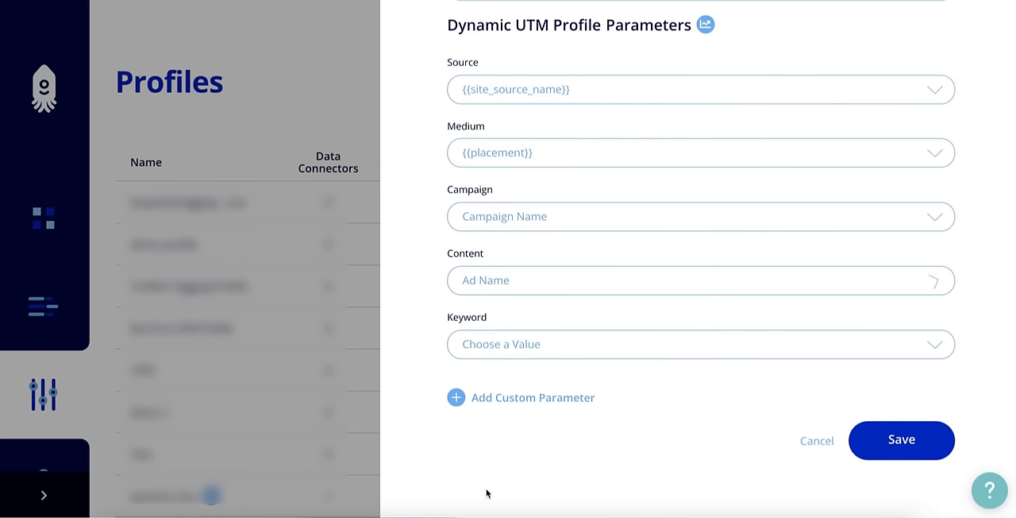
Set the profile's Keyword parameter to Ad Set Name and save the dynamic UTM profile
left_click(553, 343)
scroll(585, 359, "down", 1)
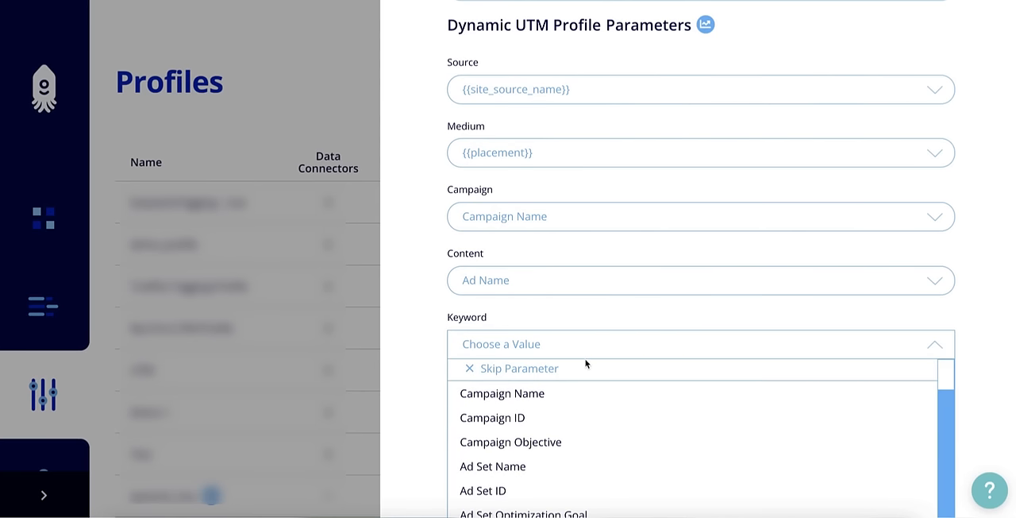
left_click(521, 467)
scroll(688, 426, "up", 2)
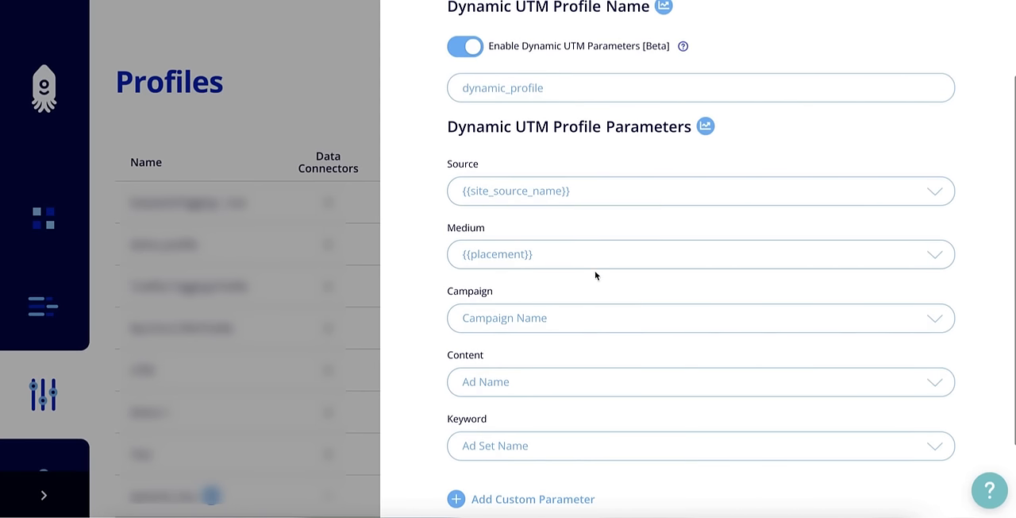
scroll(558, 95, "up", 1)
scroll(767, 325, "down", 3)
left_click(886, 437)
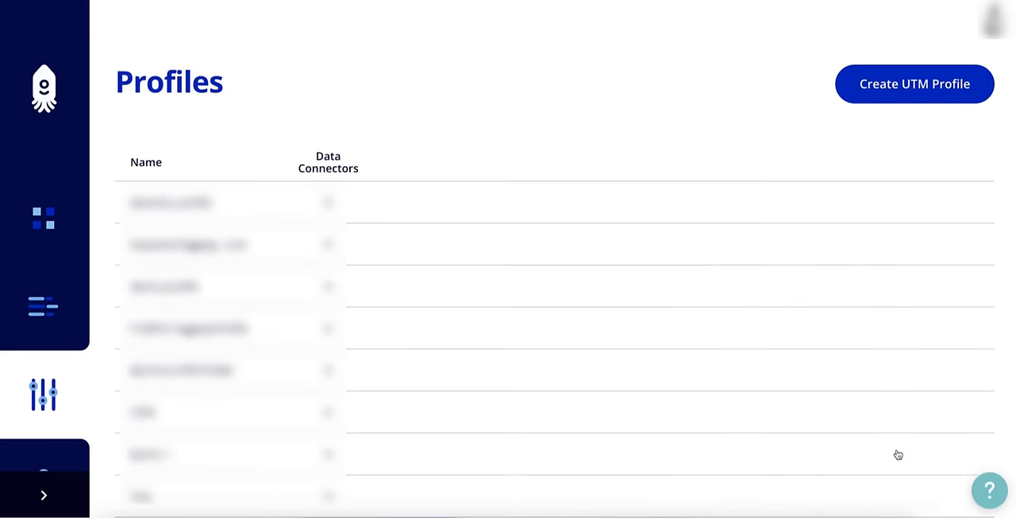
Start a new data connector from the dashboard and name it dynamic_connector
left_click(44, 218)
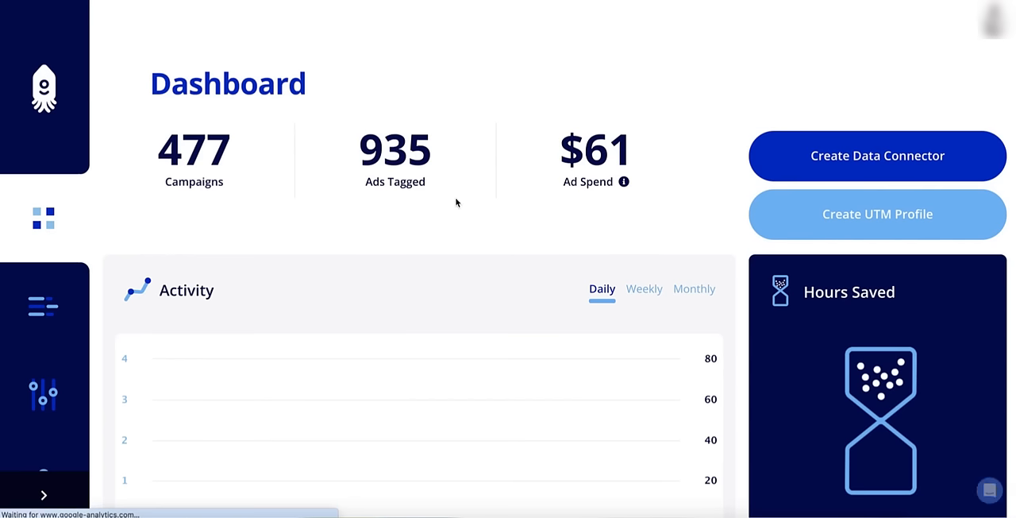
left_click(815, 166)
type("d")
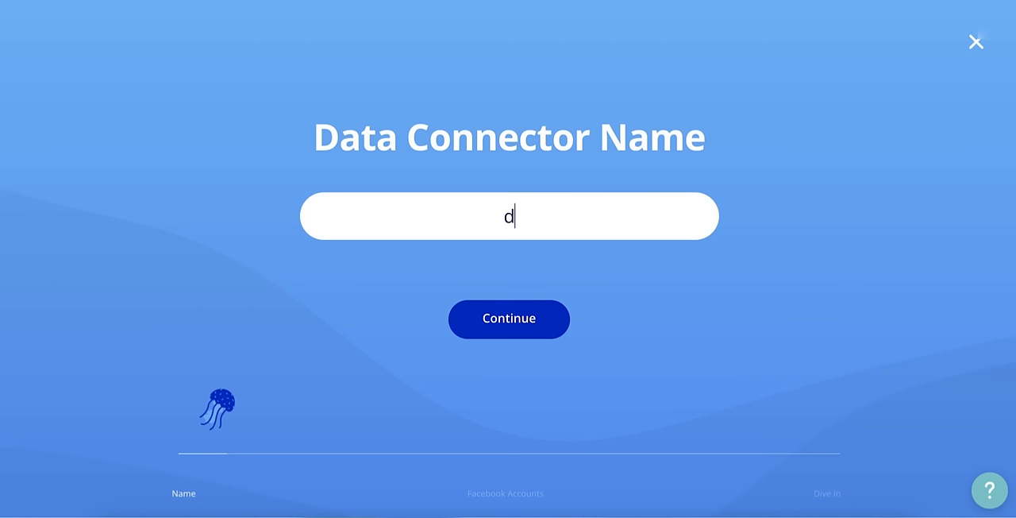
type("ynamic_connector")
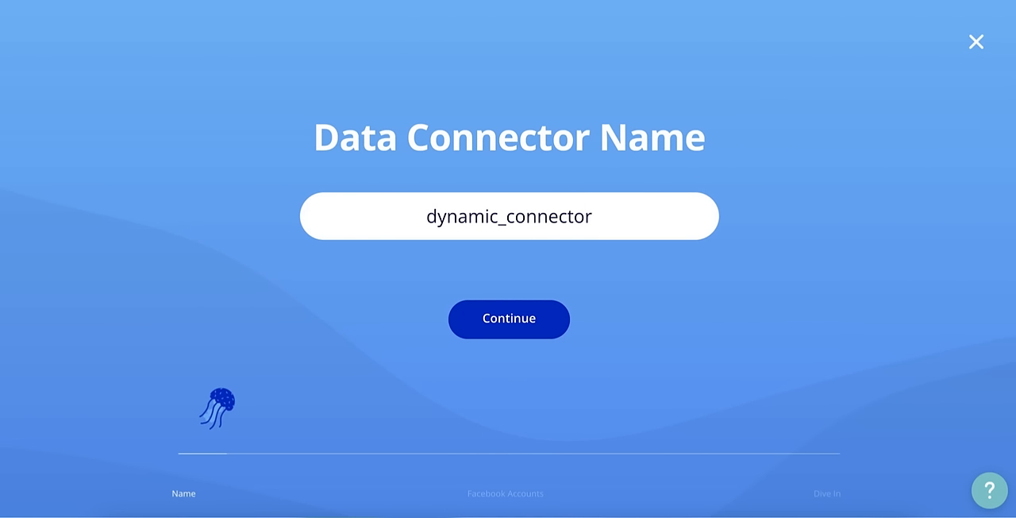
left_click(514, 328)
Choose the EasyAutoTagging Facebook ad account for the connector and finish its setup to reach the connector's settings
left_click(533, 210)
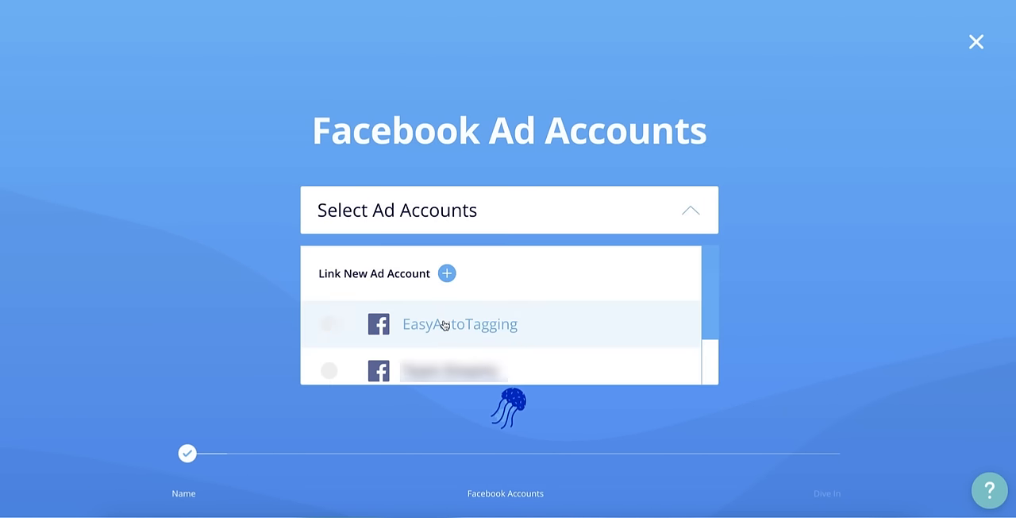
left_click(455, 322)
left_click(553, 209)
left_click(534, 326)
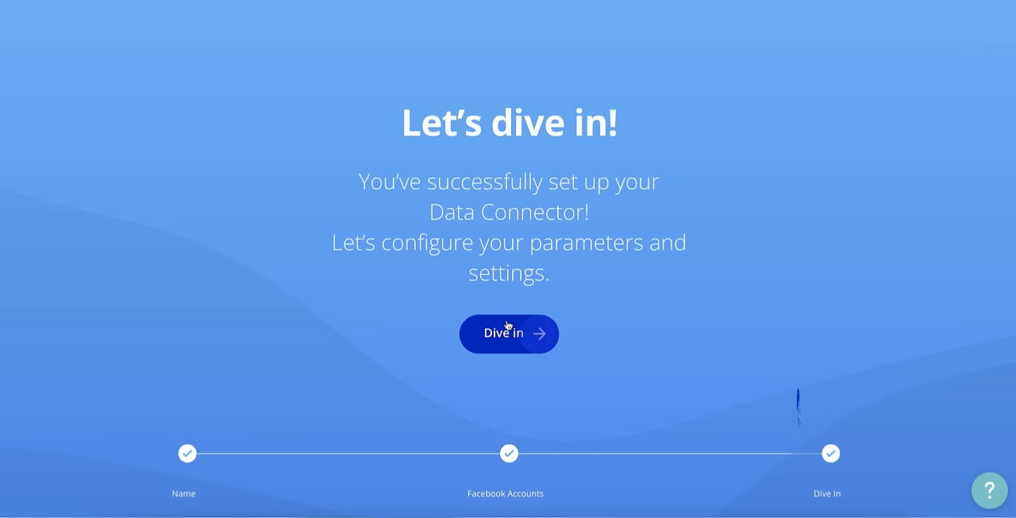
left_click(500, 332)
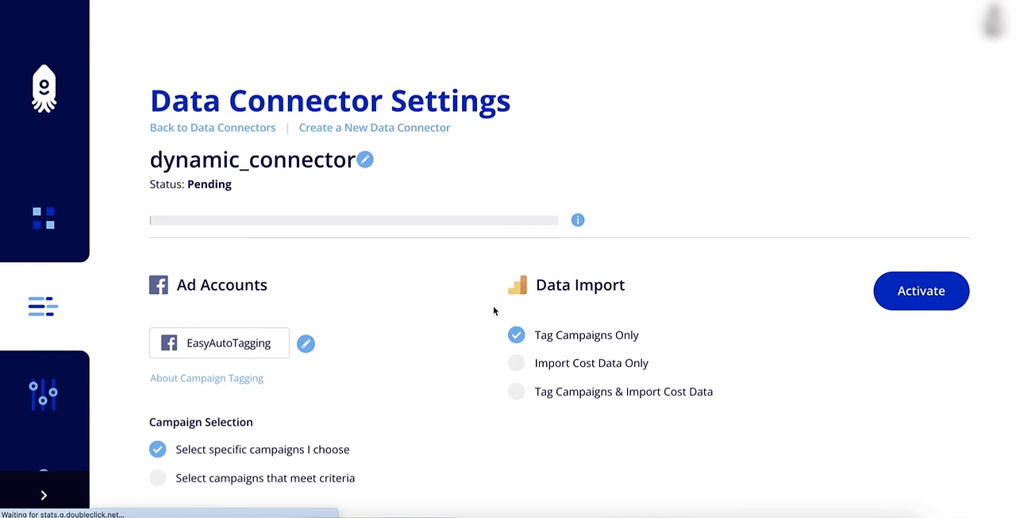
Select campaigns by criteria with the rule Campaign Created After 2021-12-28, and turn on Include Paused Campaigns
scroll(362, 304, "down", 3)
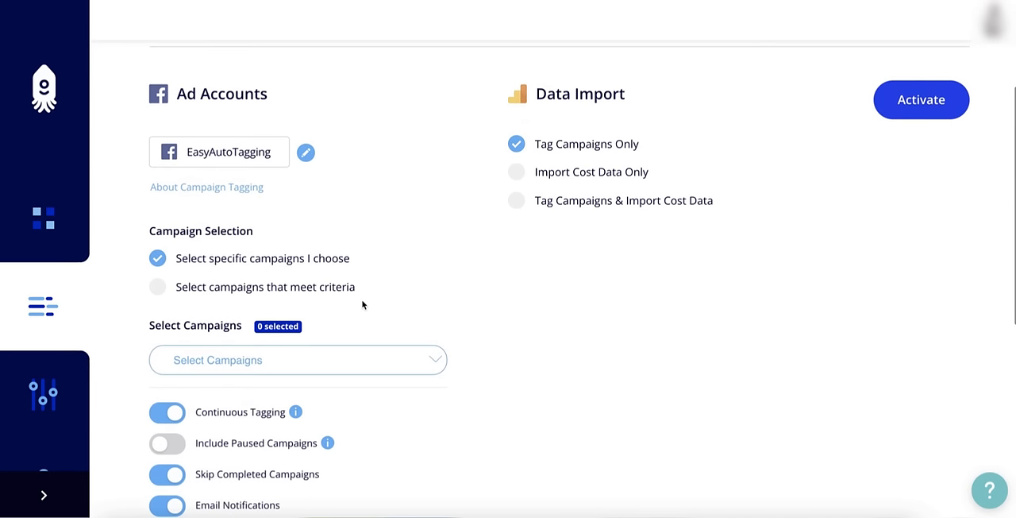
left_click(158, 282)
scroll(366, 319, "down", 1)
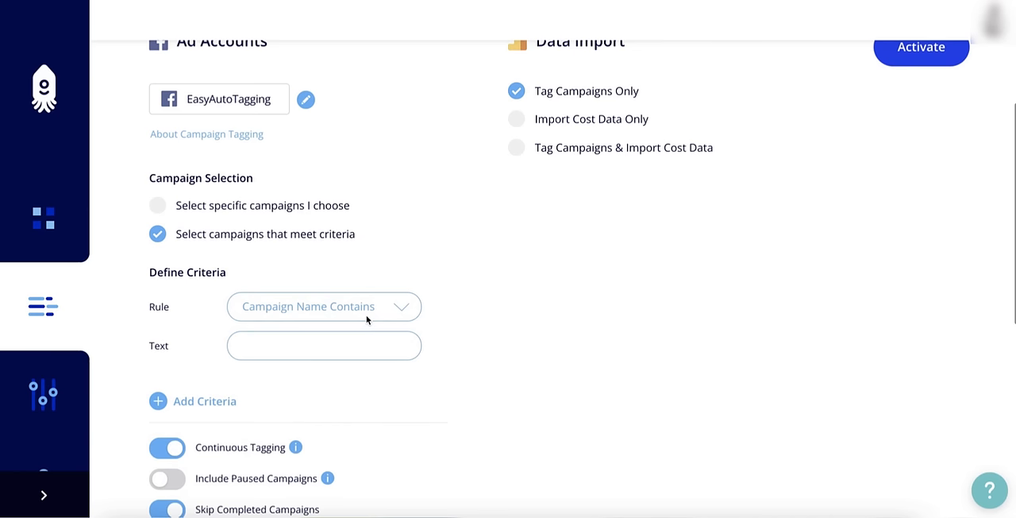
left_click(374, 302)
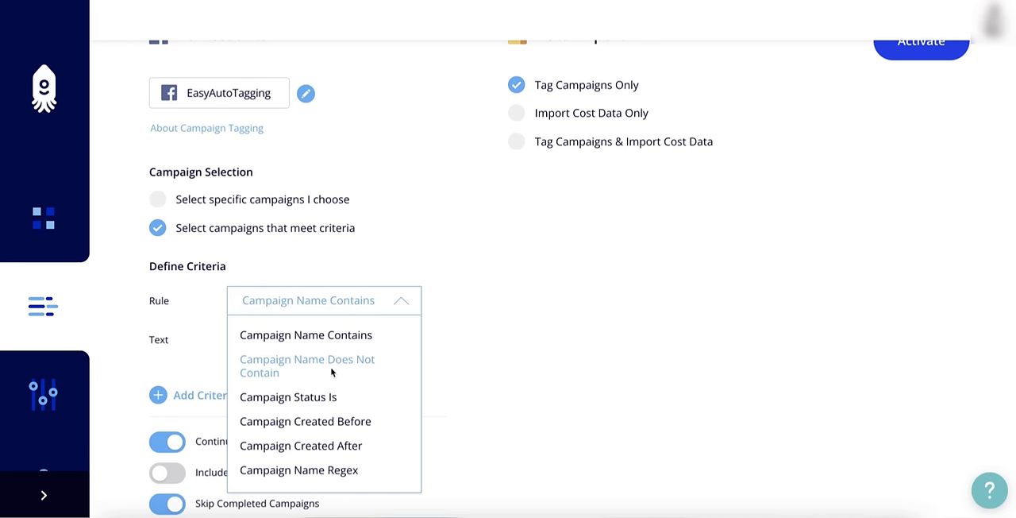
left_click(323, 445)
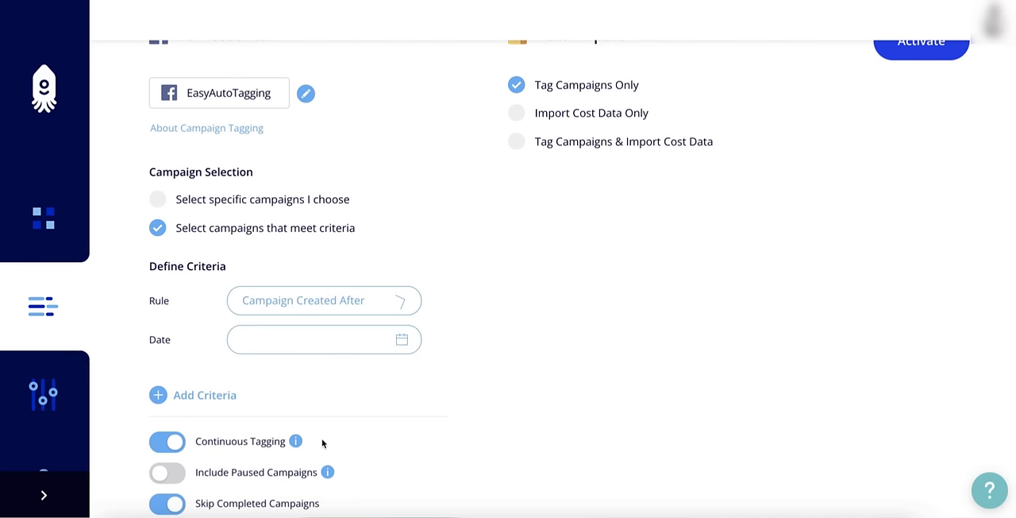
left_click(298, 337)
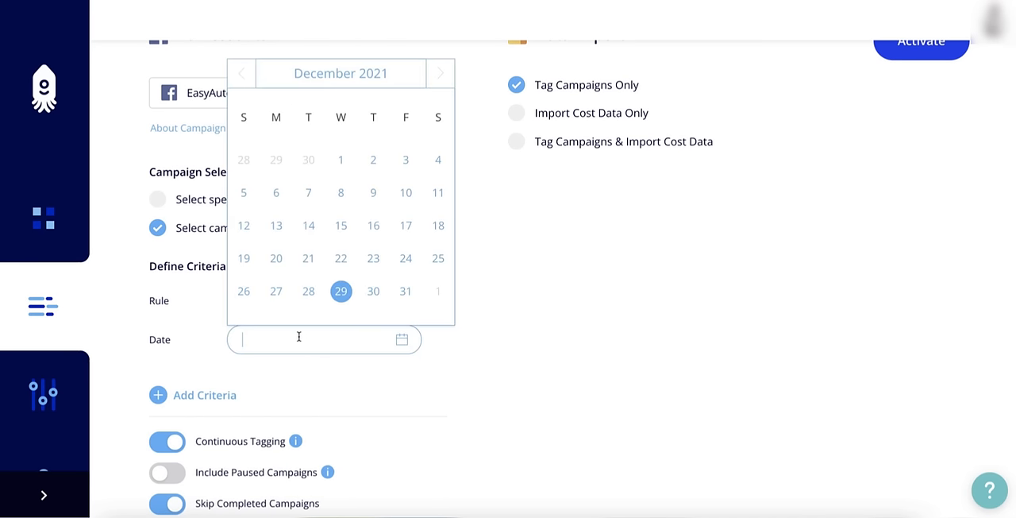
left_click(308, 291)
scroll(442, 333, "down", 3)
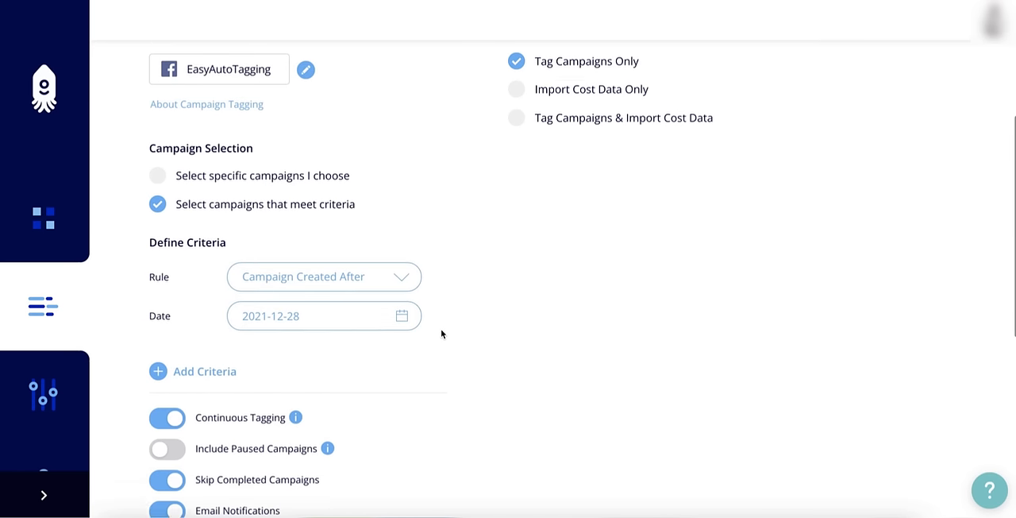
left_click(168, 351)
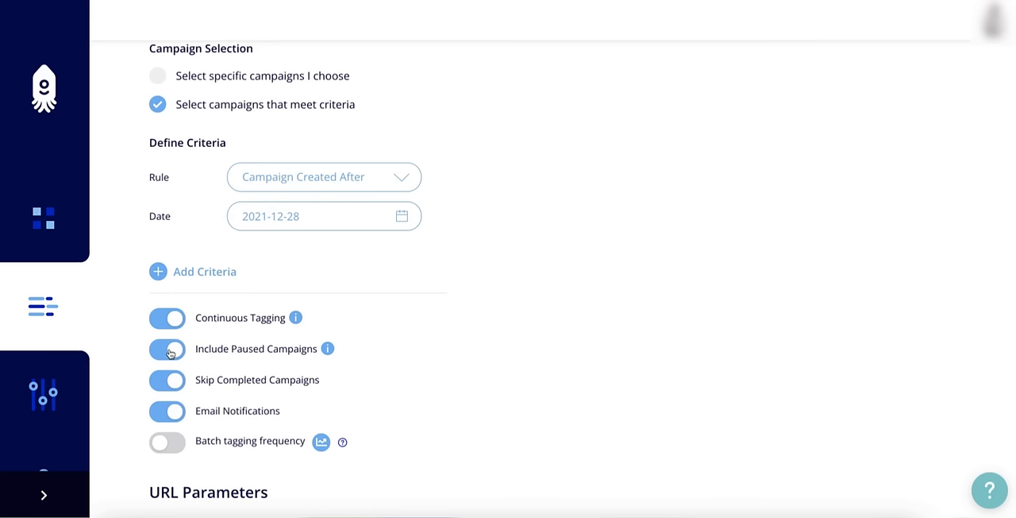
Enable Dynamic UTM Profiles for the connector's URL parameters and assign dynamic_profile to it
scroll(238, 361, "down", 3)
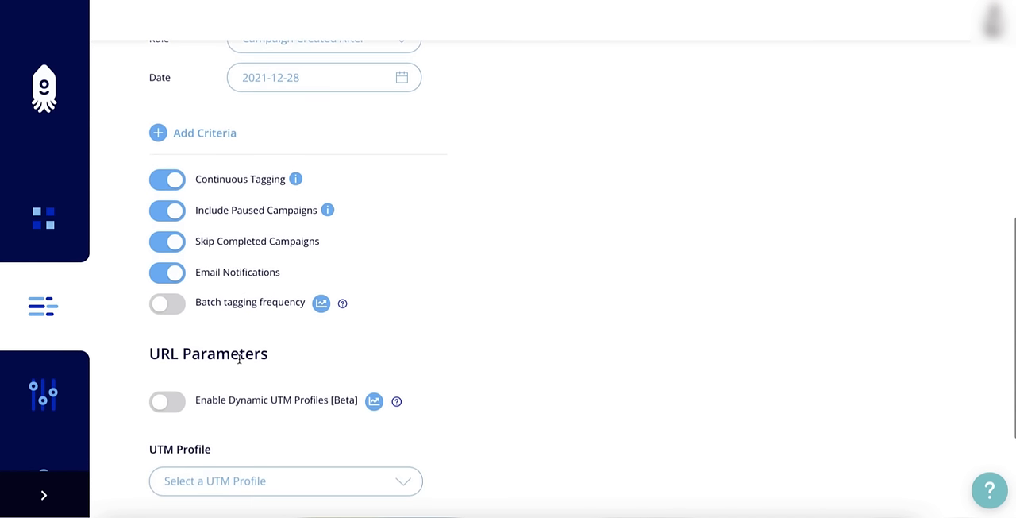
scroll(239, 358, "down", 2)
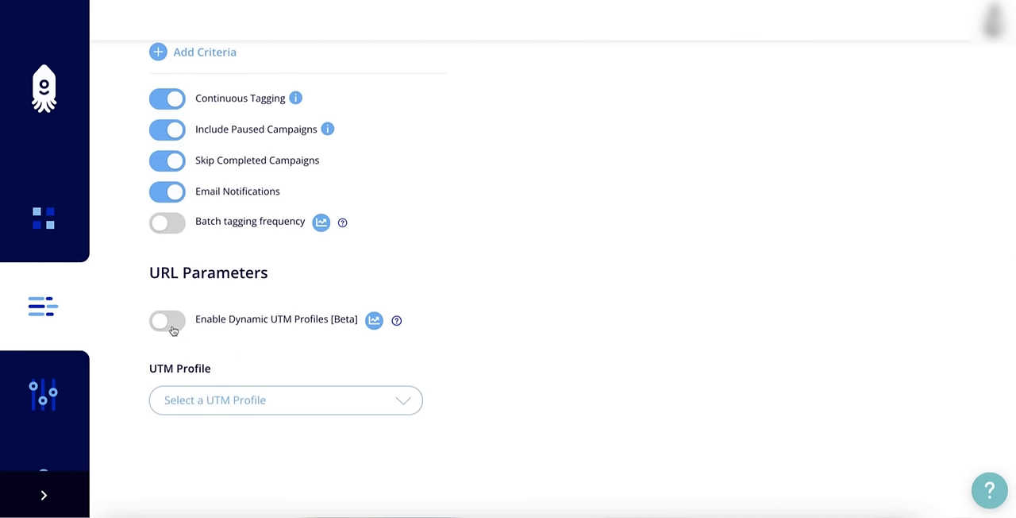
left_click(167, 321)
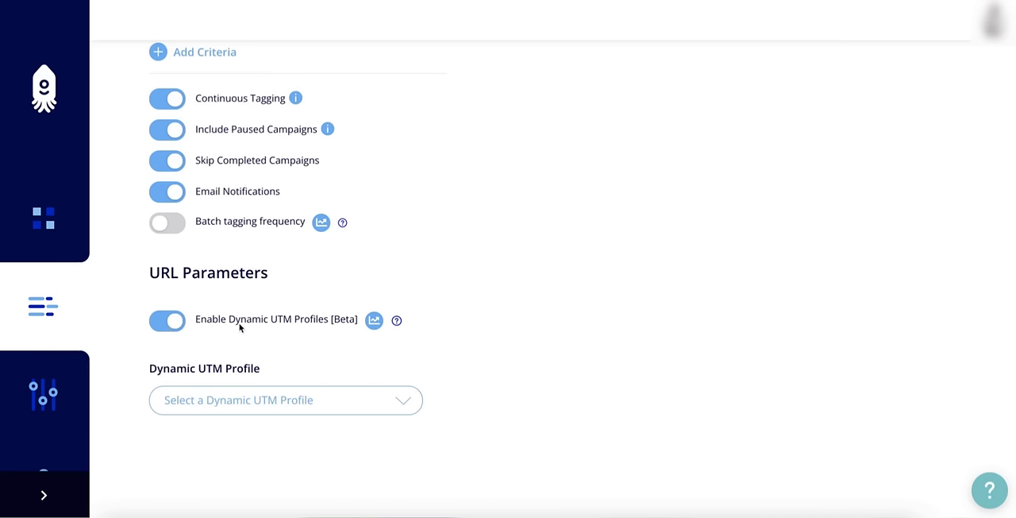
scroll(341, 349, "down", 1)
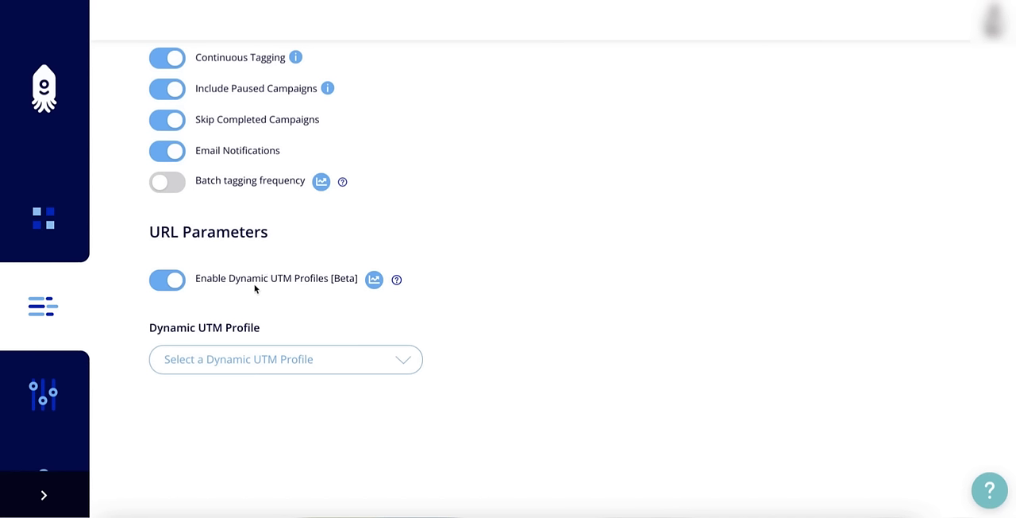
scroll(364, 339, "down", 1)
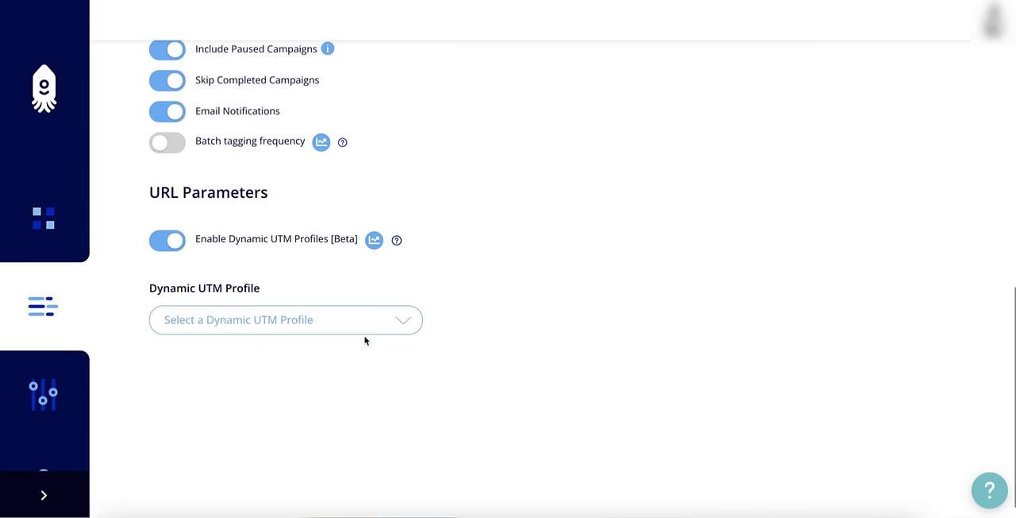
left_click(365, 322)
left_click(291, 403)
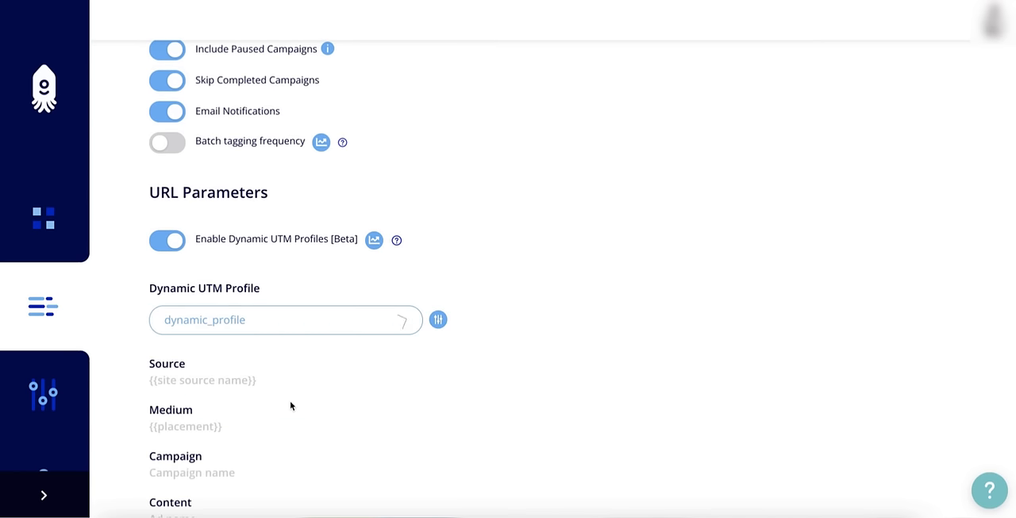
scroll(335, 396, "down", 3)
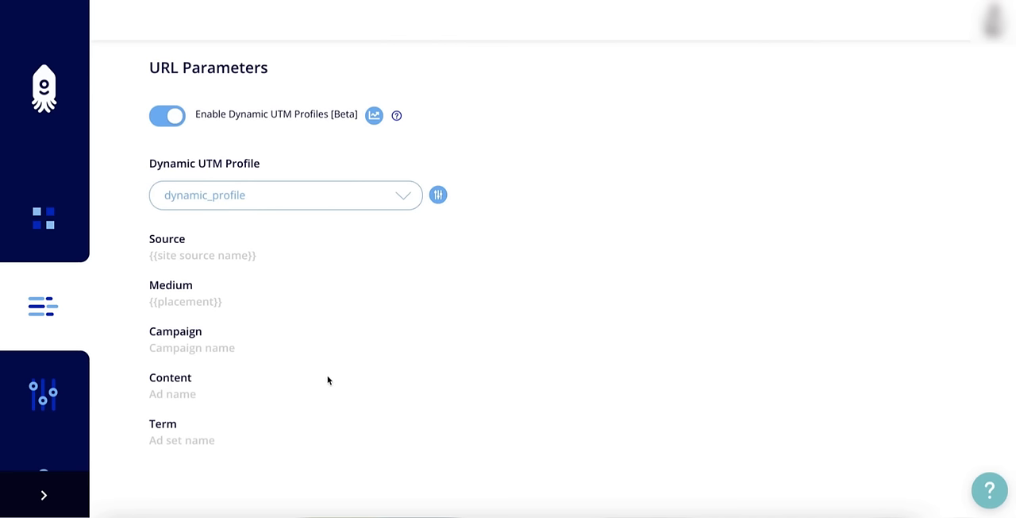
Set the connector's data import to Tag Campaigns & Import Cost Data and turn on Import Historical Data
scroll(431, 365, "up", 15)
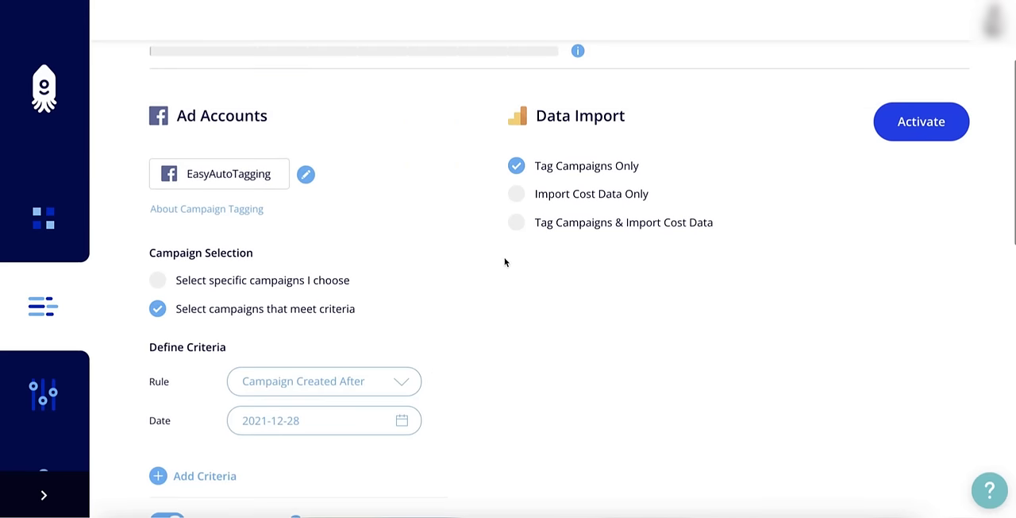
left_click(517, 223)
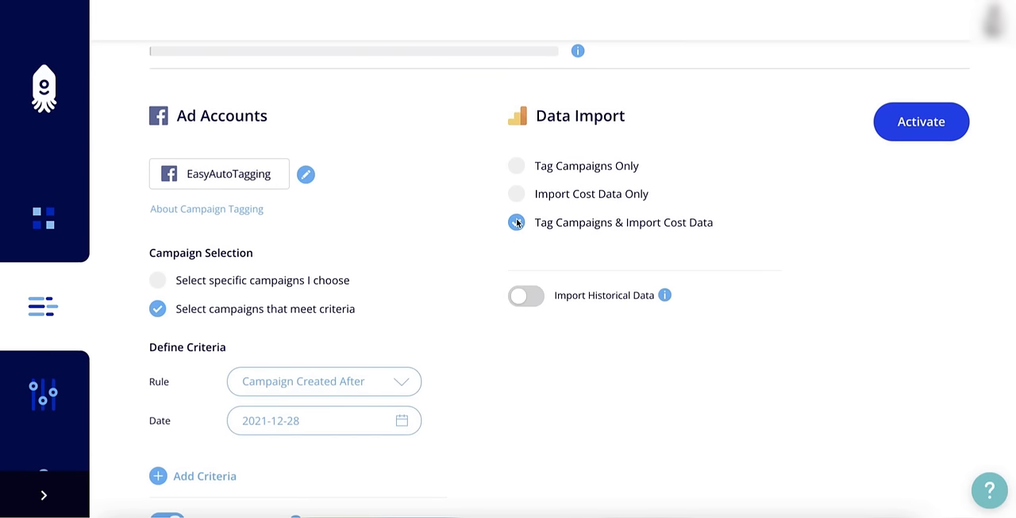
scroll(478, 262, "down", 2)
scroll(478, 263, "down", 2)
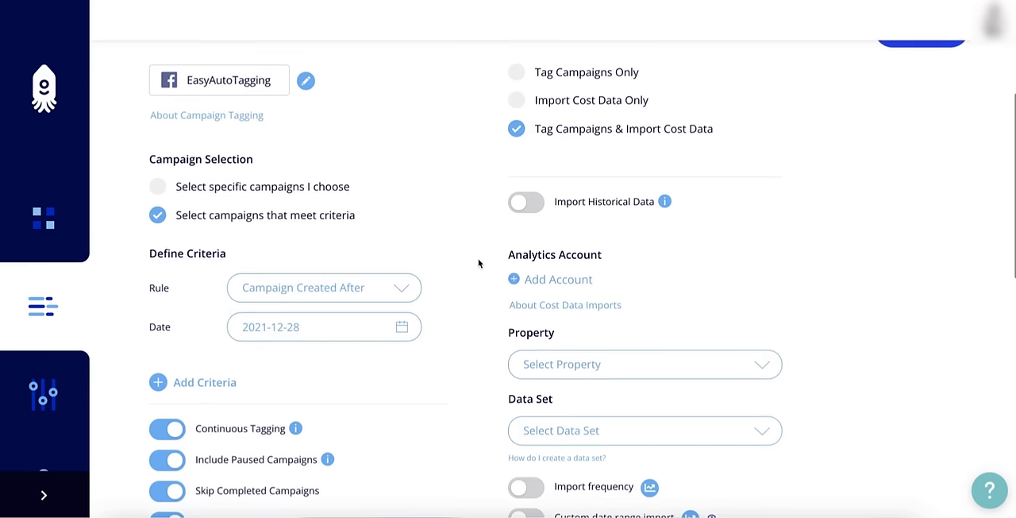
left_click(530, 195)
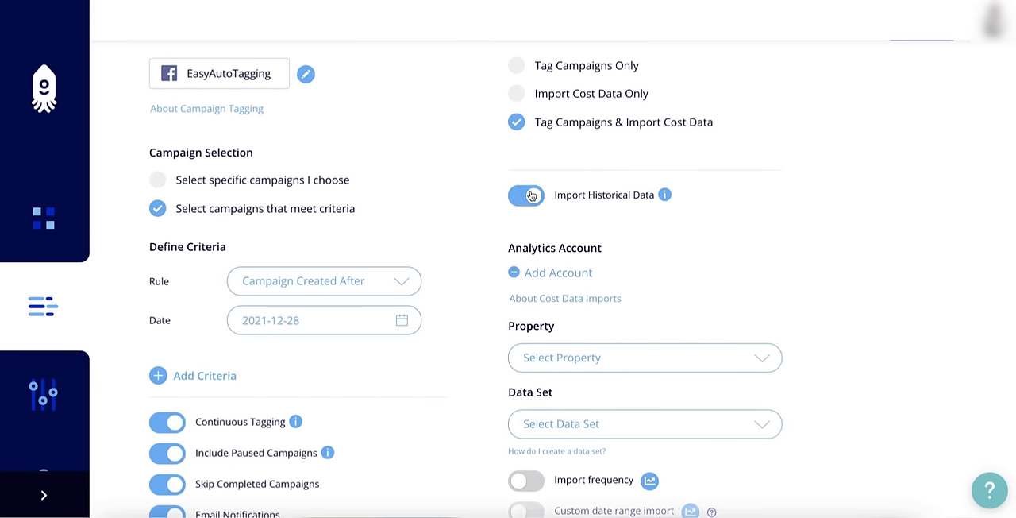
Add the EasyAutoTagging Google Analytics account to the connector for cost data import and save the choice
scroll(490, 218, "down", 2)
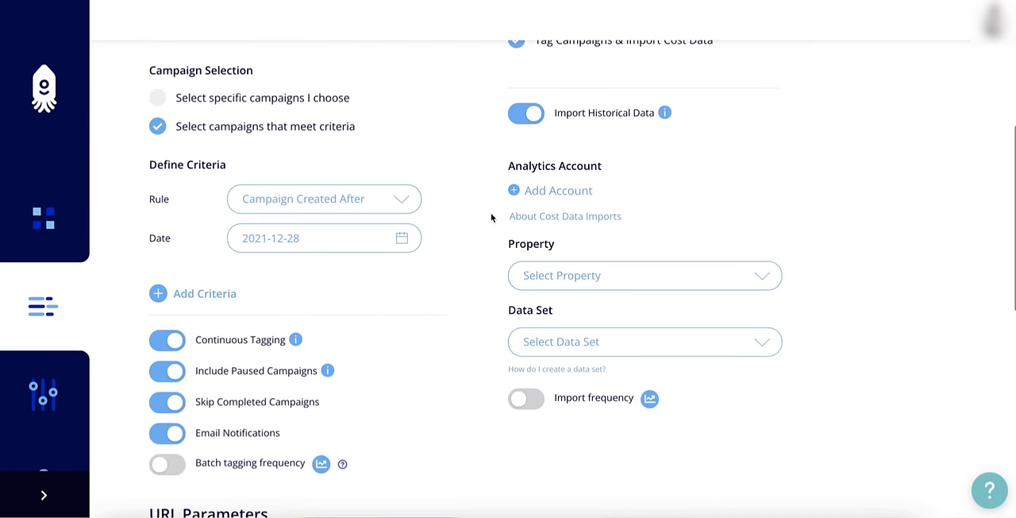
left_click(560, 191)
left_click(687, 186)
left_click(580, 275)
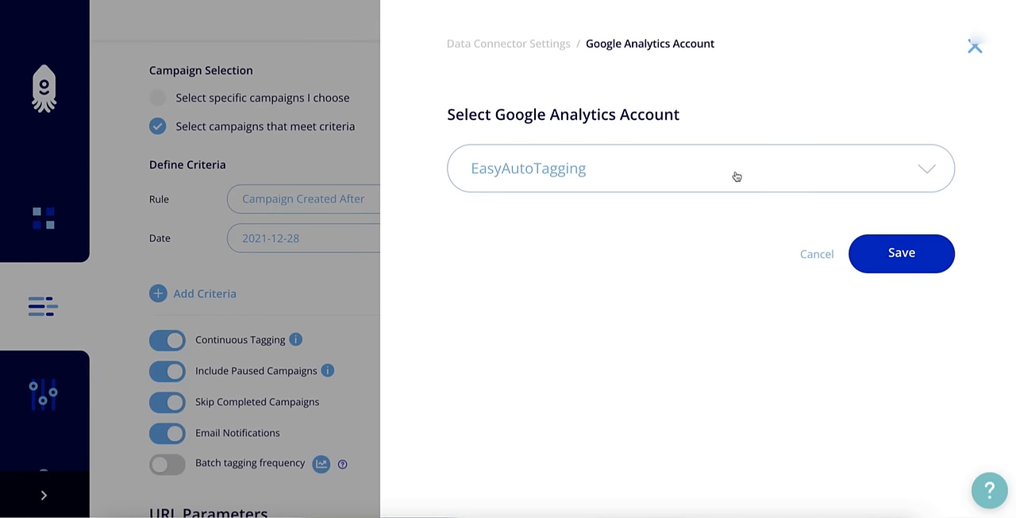
left_click(882, 254)
Choose the EasyAutoTagging property and the dynamic_live_production data set for the cost data import
scroll(734, 262, "down", 2)
left_click(744, 229)
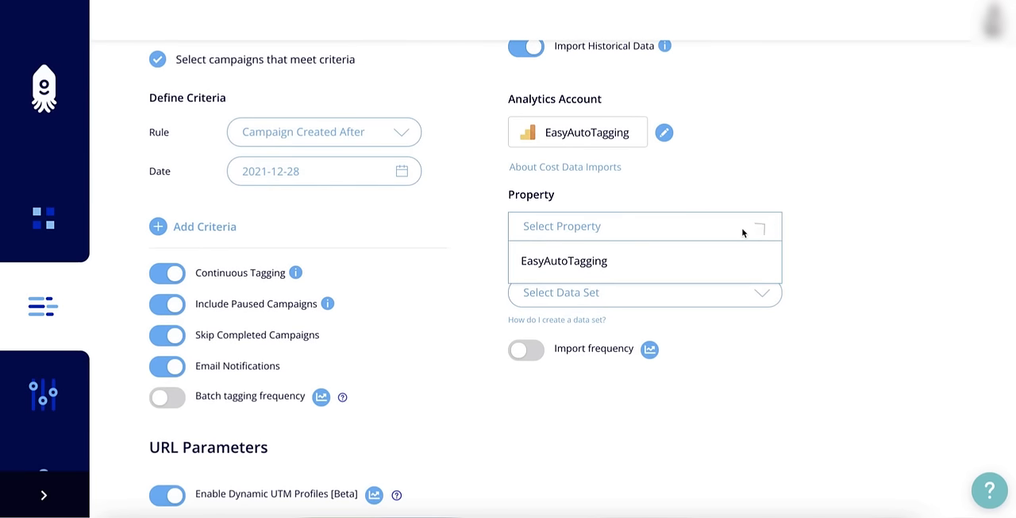
left_click(690, 261)
scroll(839, 241, "down", 3)
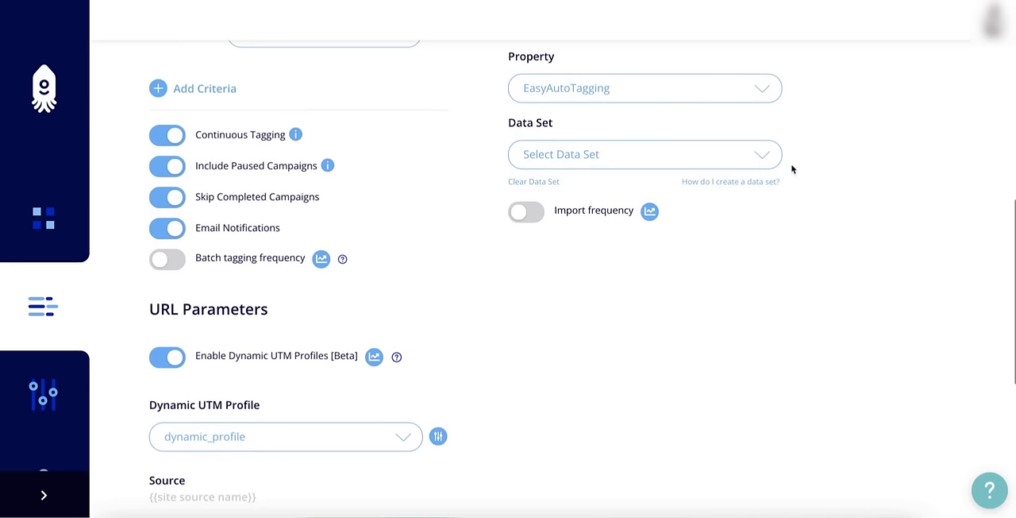
left_click(753, 161)
left_click(719, 187)
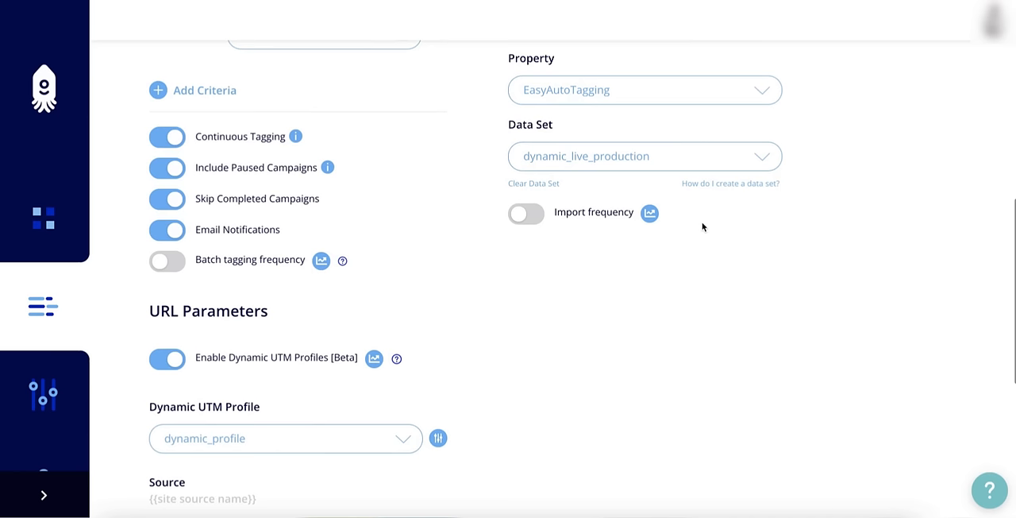
scroll(702, 227, "up", 1)
scroll(702, 227, "up", 8)
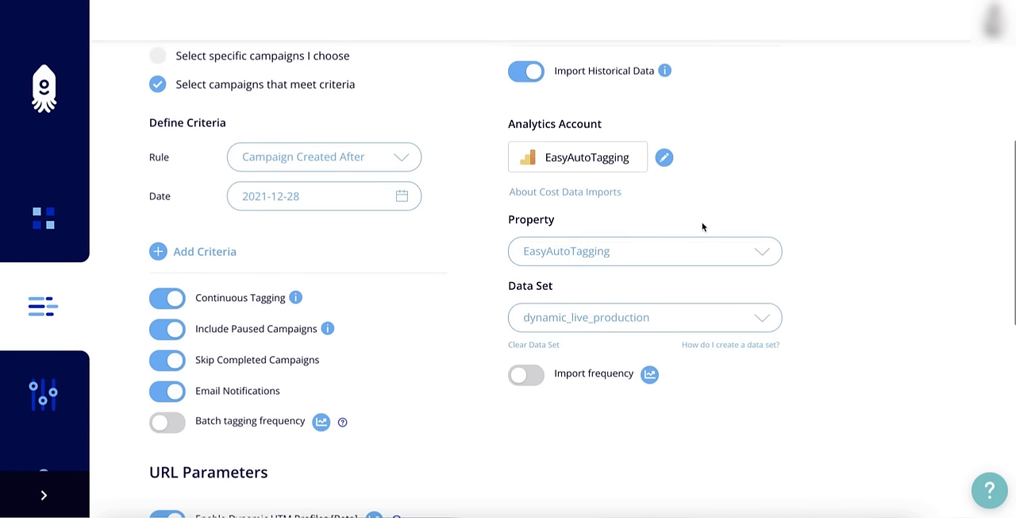
scroll(702, 227, "up", 2)
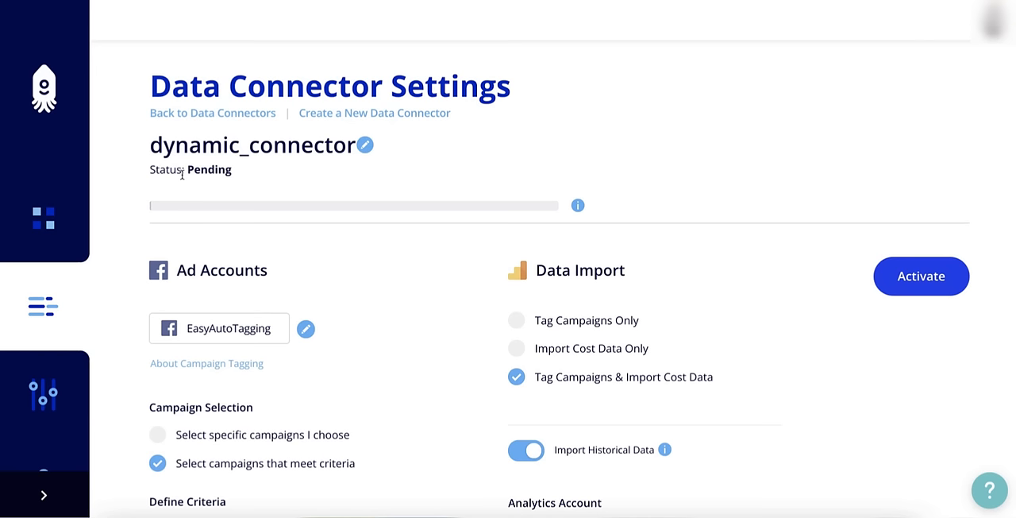
Open the settings of dynamic_profile from the list of UTM profiles
left_click(45, 420)
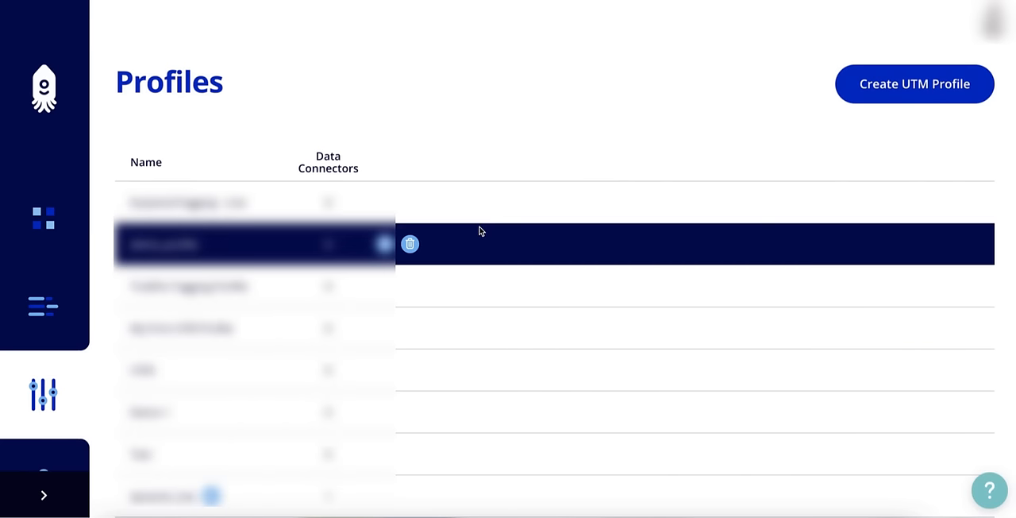
scroll(455, 293, "down", 2)
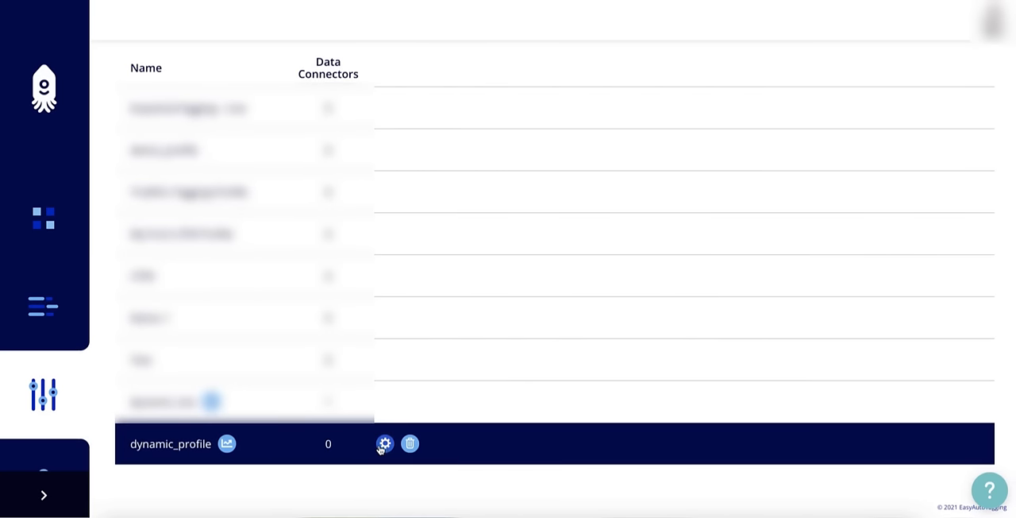
left_click(384, 443)
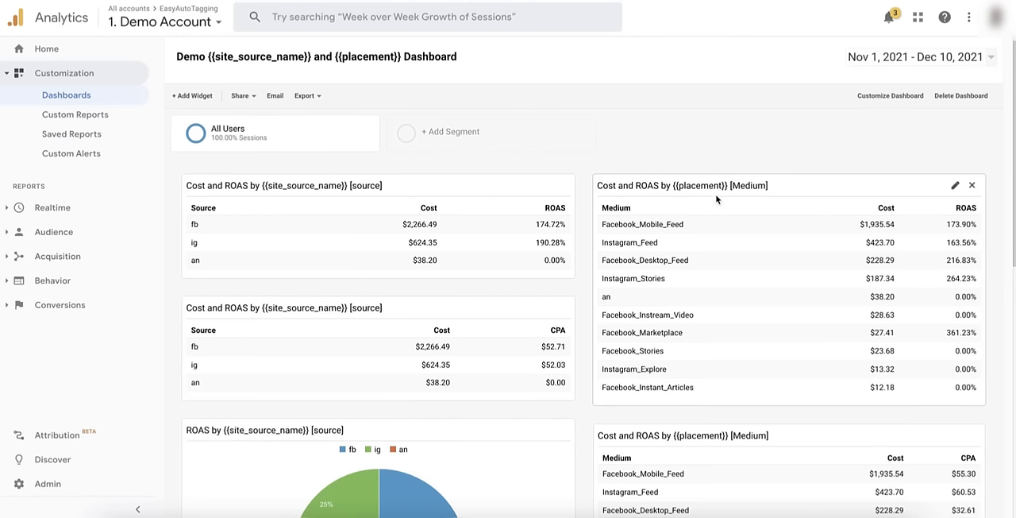
Switch to Google Analytics and review cost, ROAS and CPA by source and placement in the demo dashboard and Cost Analysis report
scroll(690, 275, "down", 1)
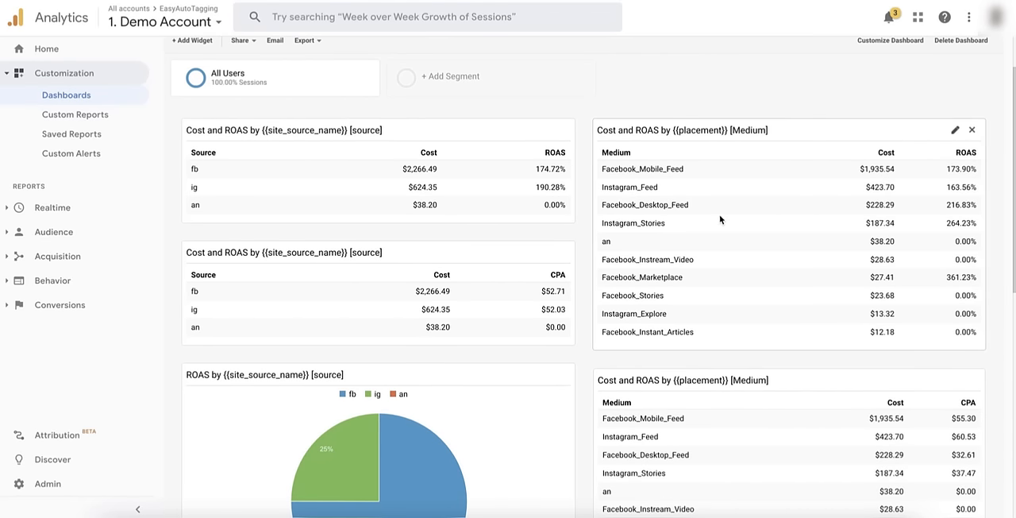
scroll(719, 219, "down", 2)
scroll(717, 226, "down", 3)
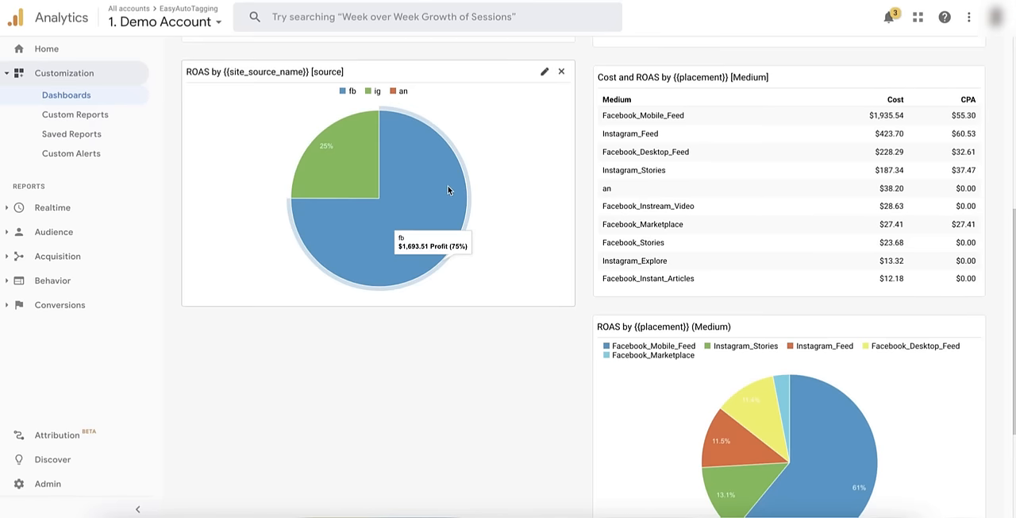
scroll(463, 211, "up", 4)
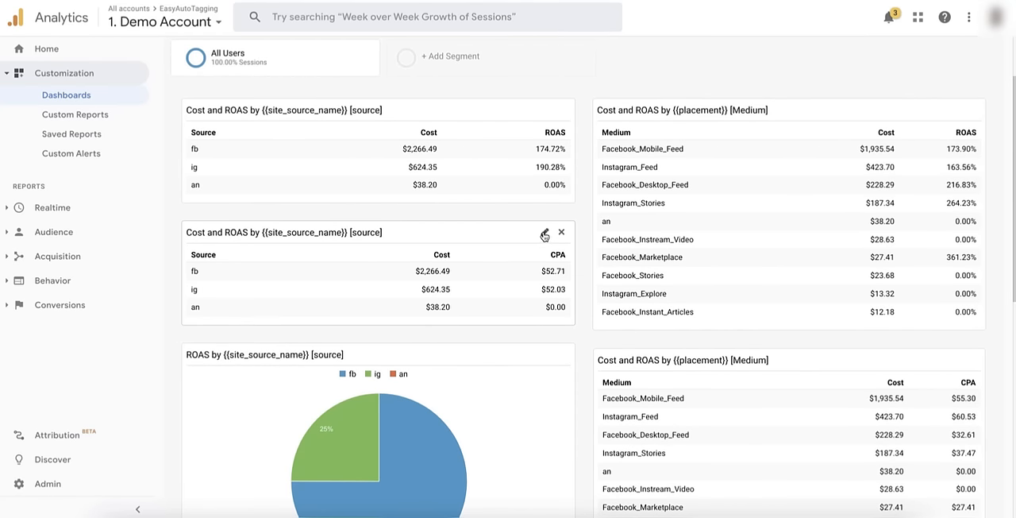
Edit the source widget that shows CPA, remove its CPA column, and search the available metrics for cost and cpa
left_click(544, 236)
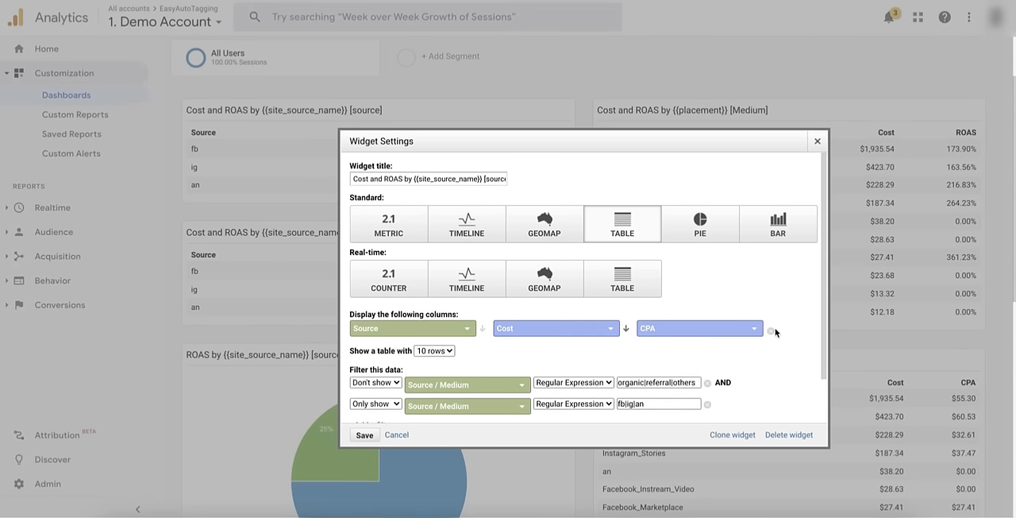
left_click(770, 331)
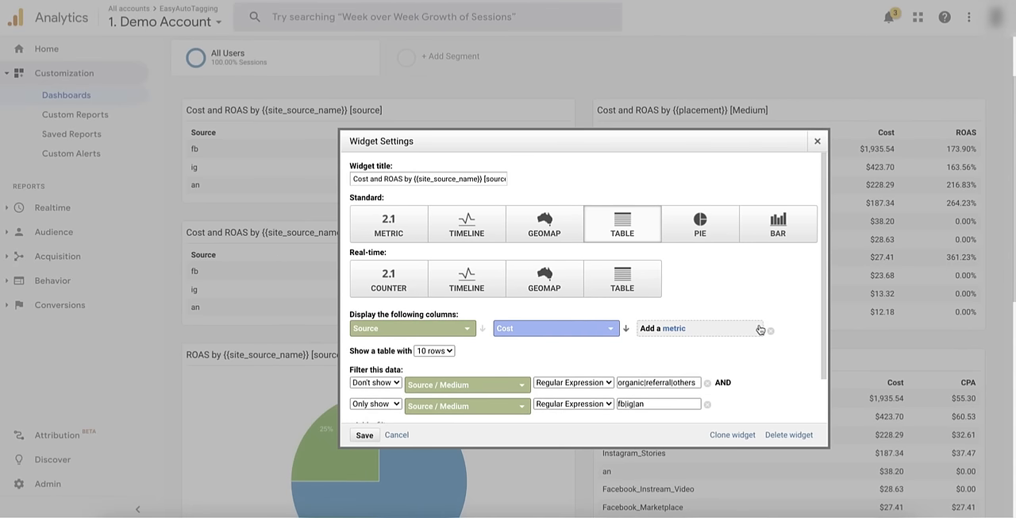
left_click(741, 330)
type("cost")
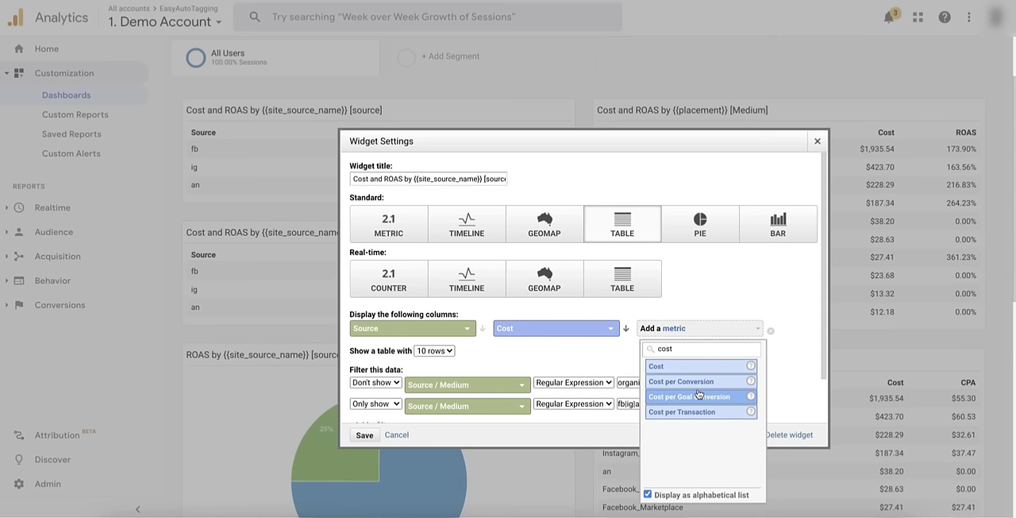
double_click(680, 343)
type("cpa")
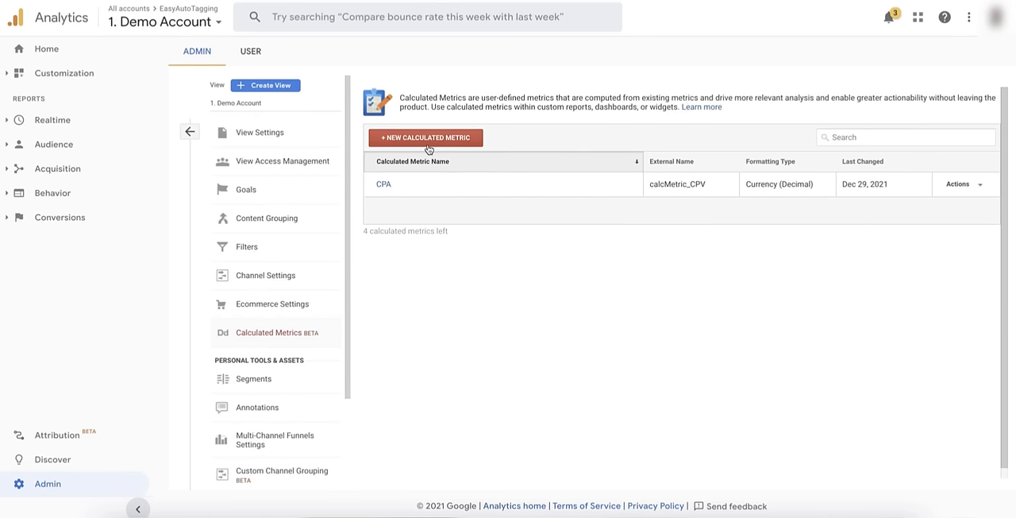
Open the CPA calculated metric in the view's admin settings and examine its formula
left_click(385, 184)
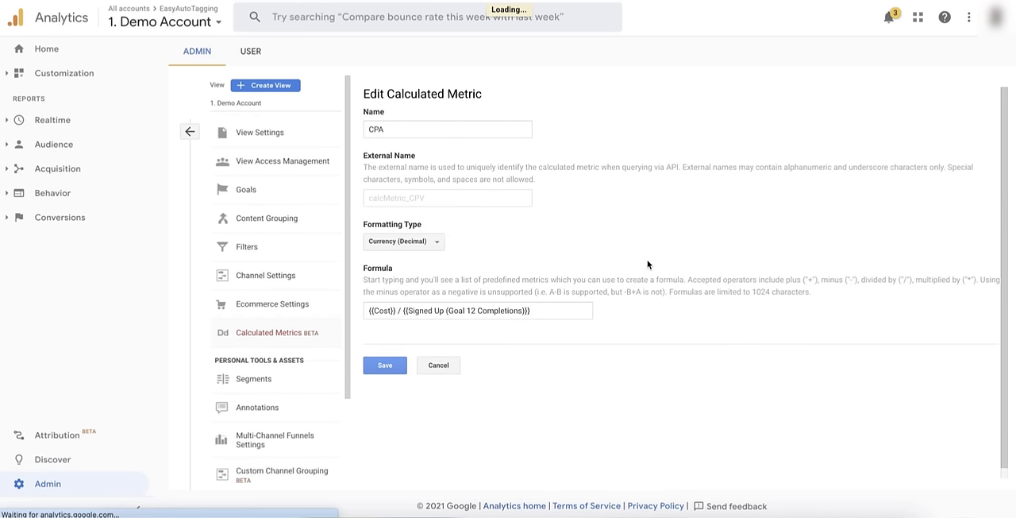
left_click_drag(549, 310, 362, 312)
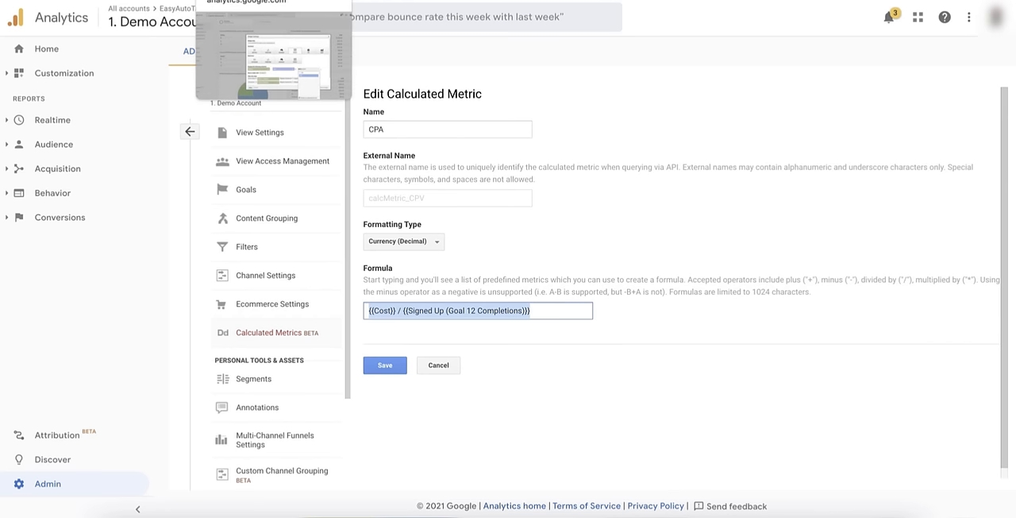
Return to the dashboard's widget settings and discard the unsaved column changes
left_click(262, 1)
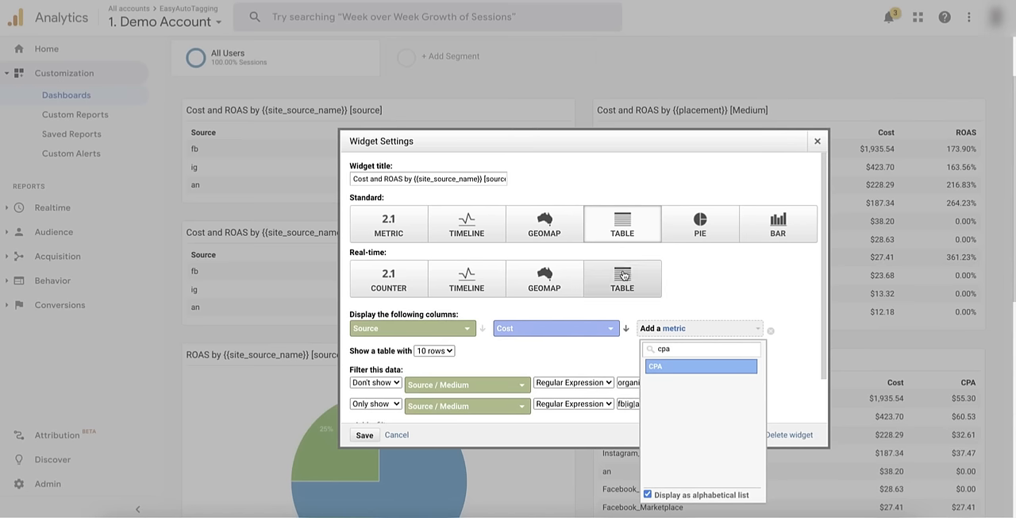
left_click(775, 278)
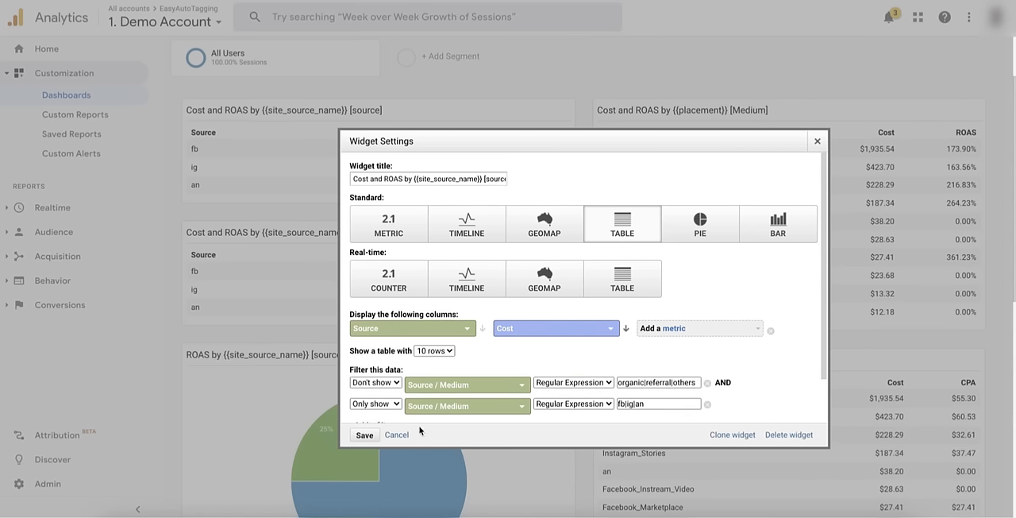
left_click(396, 435)
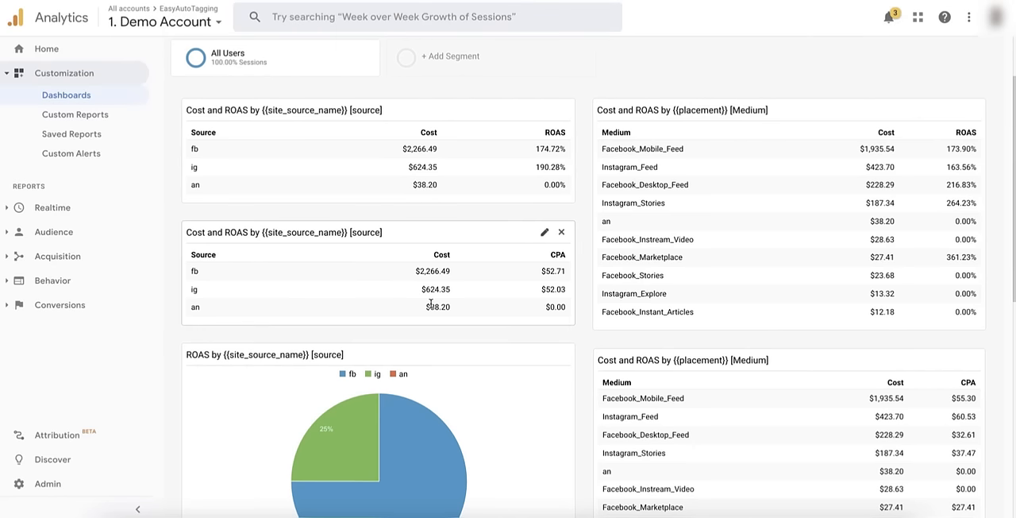
Review the dashboard's CPA tables and the ROAS pie charts by site source name and placement
scroll(431, 304, "up", 1)
scroll(431, 308, "down", 1)
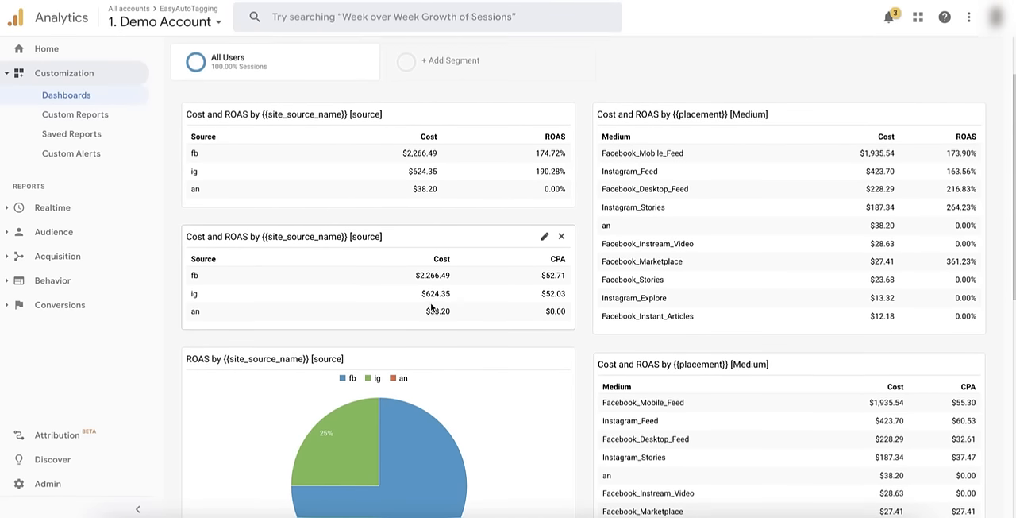
scroll(431, 304, "down", 2)
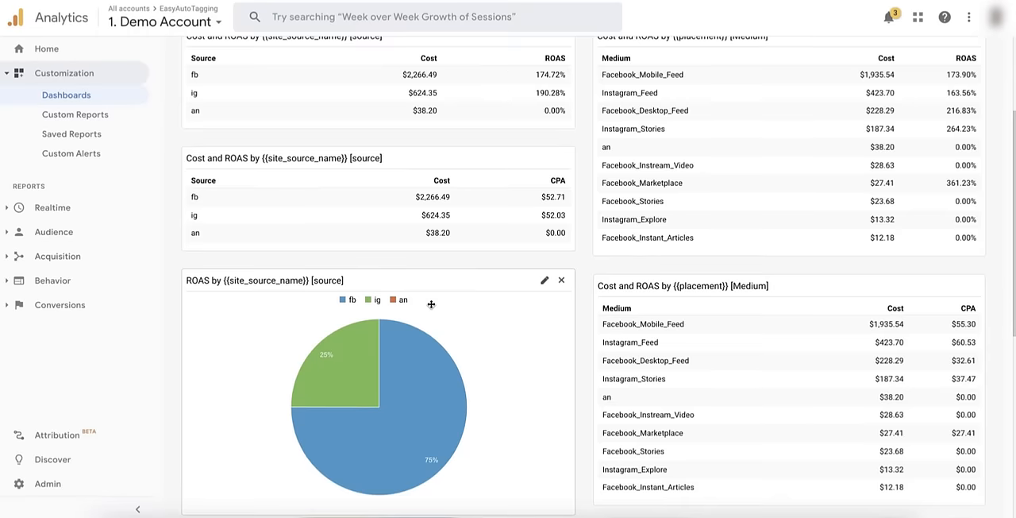
scroll(431, 308, "down", 2)
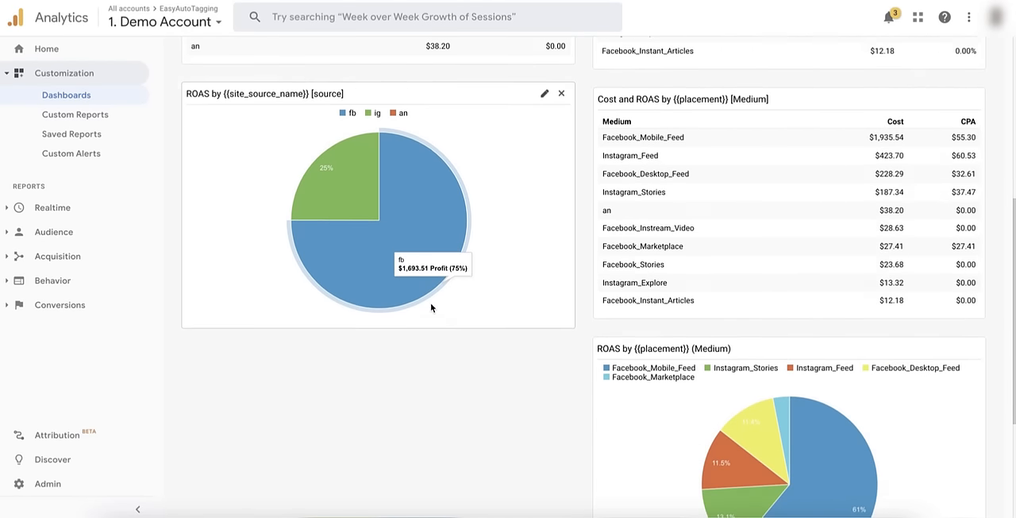